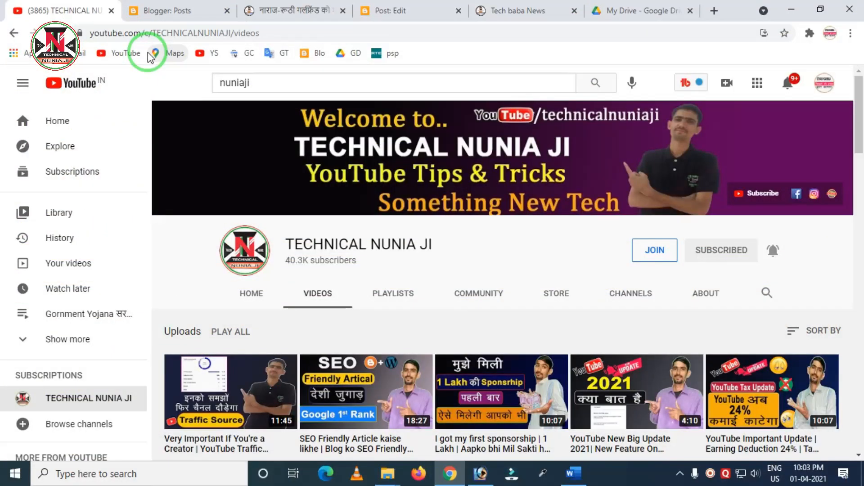
Switch to Google Drive and upload RtEDishaNirdesh2020.pdf from the RTE 2020-21 folder to My Drive.
{"action": "left_click", "coordinate": [623, 15]}
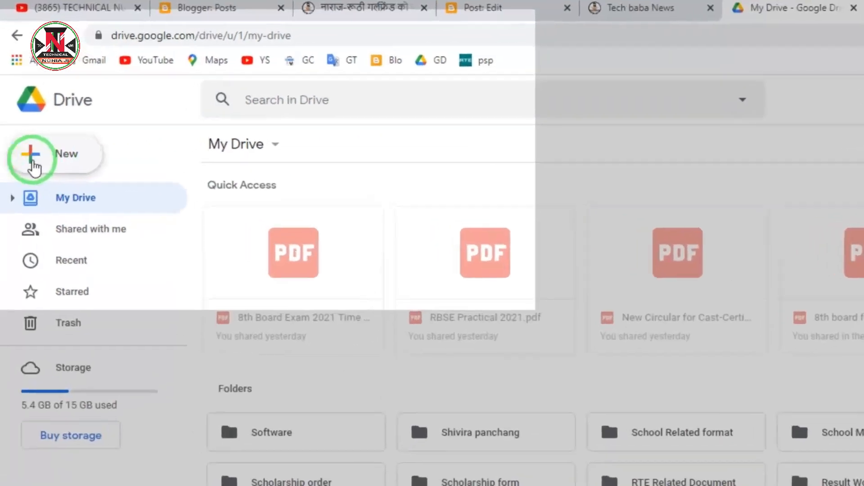
{"action": "left_click", "coordinate": [75, 210]}
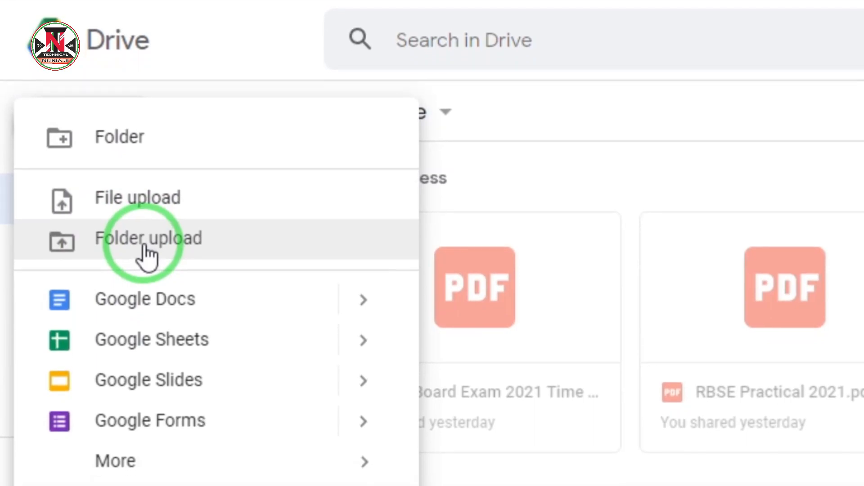
{"action": "left_click", "coordinate": [558, 102]}
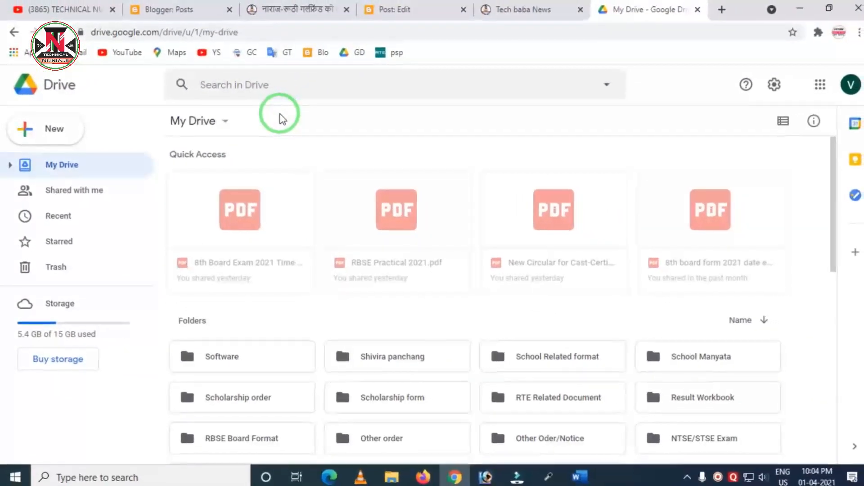
{"action": "mouse_move", "coordinate": [387, 473]}
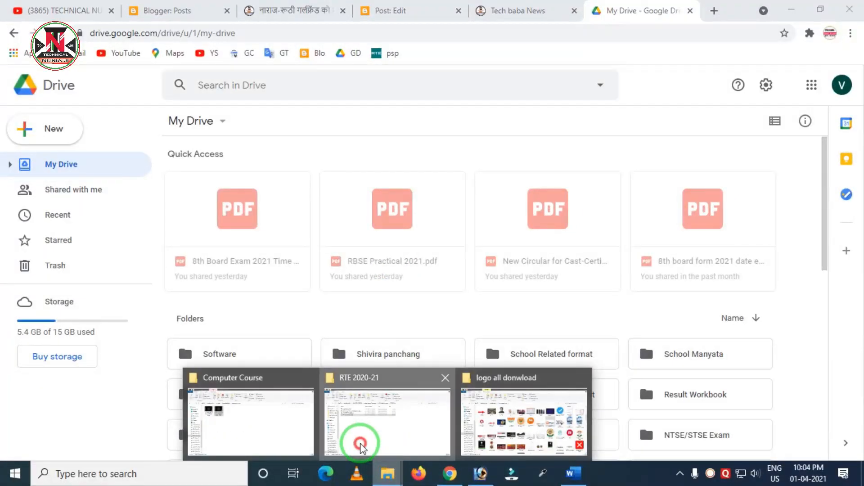
{"action": "left_click", "coordinate": [360, 445]}
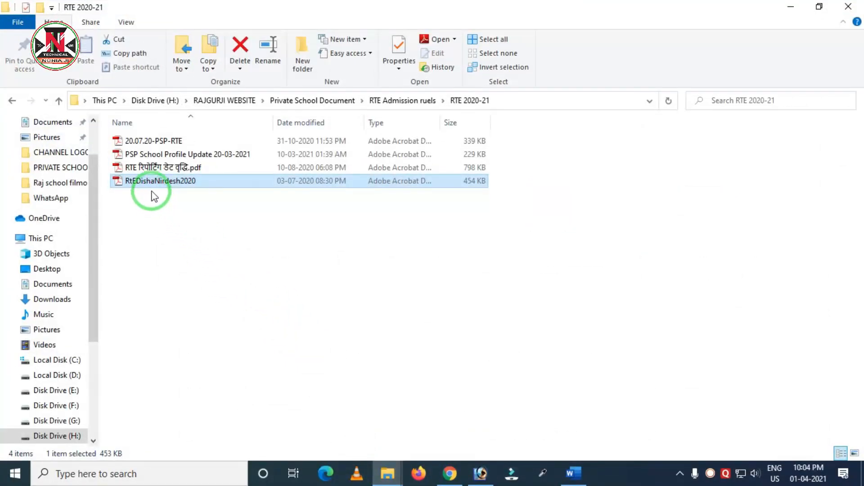
{"action": "left_click_drag", "start_coordinate": [145, 185], "coordinate": [792, 354]}
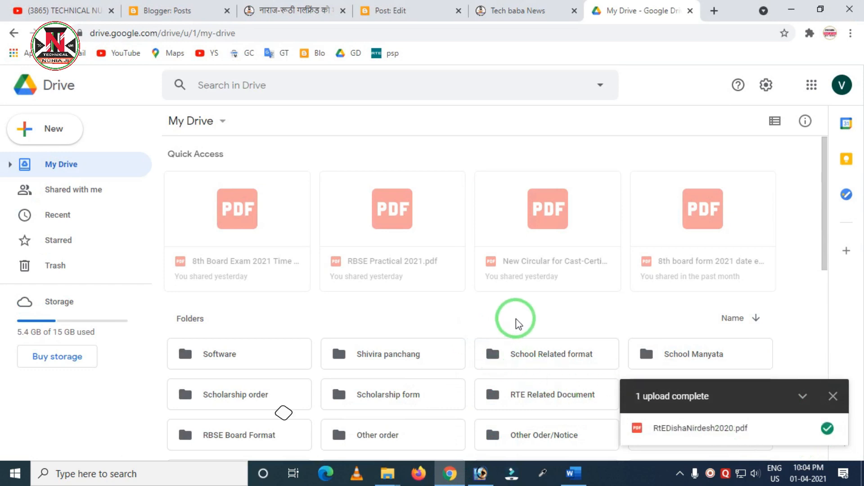
Look through the My Drive files for the uploaded RtEDishaNirdesh2020.pdf and review the existing folders.
{"action": "scroll", "coordinate": [541, 320], "scroll_direction": "down", "scroll_amount": 5}
{"action": "scroll", "coordinate": [565, 345], "scroll_direction": "down", "scroll_amount": 2}
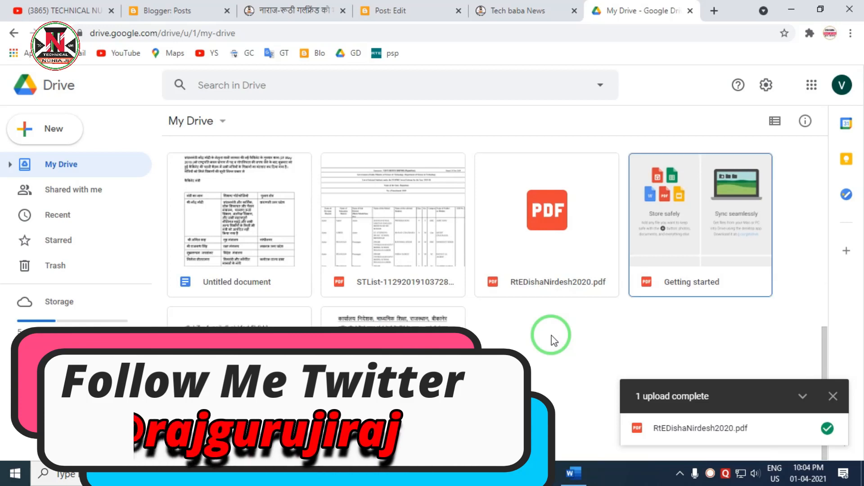
{"action": "left_click_drag", "start_coordinate": [472, 149], "coordinate": [641, 335]}
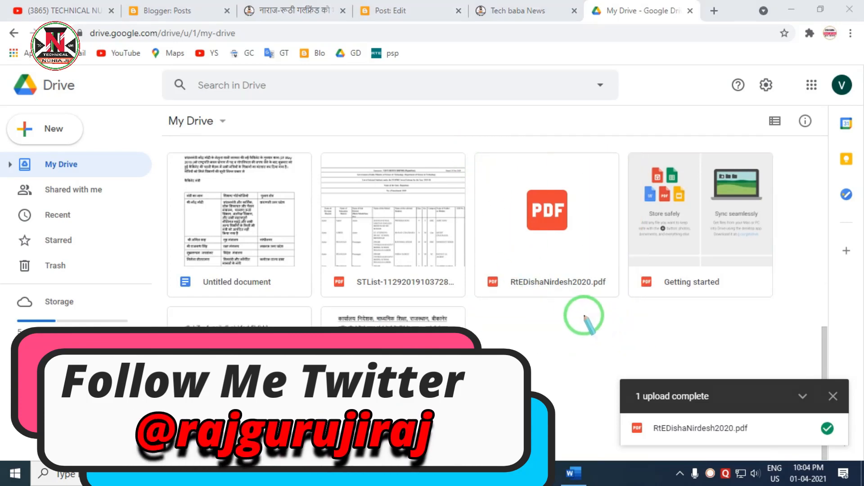
{"action": "scroll", "coordinate": [554, 331], "scroll_direction": "up", "scroll_amount": 5}
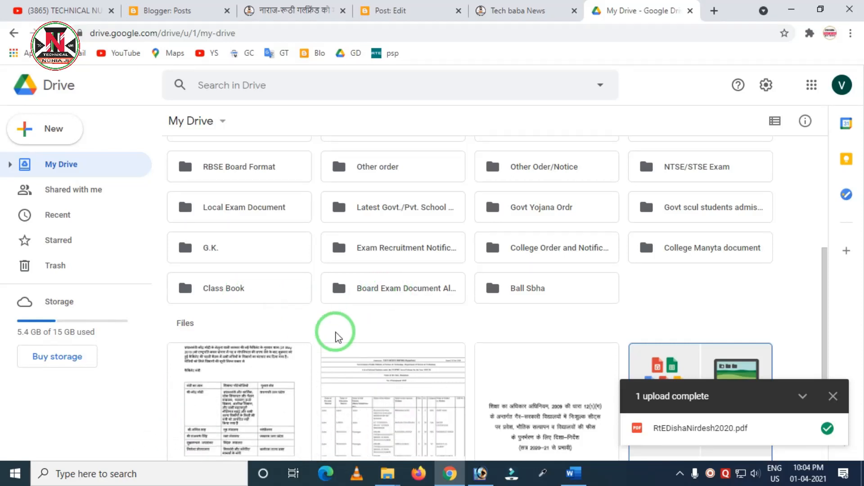
{"action": "scroll", "coordinate": [334, 333], "scroll_direction": "up", "scroll_amount": 2}
{"action": "mouse_move", "coordinate": [173, 143]}
{"action": "left_mouse_down"}
{"action": "mouse_move", "coordinate": [666, 396]}
{"action": "mouse_move", "coordinate": [782, 361]}
{"action": "left_mouse_up"}
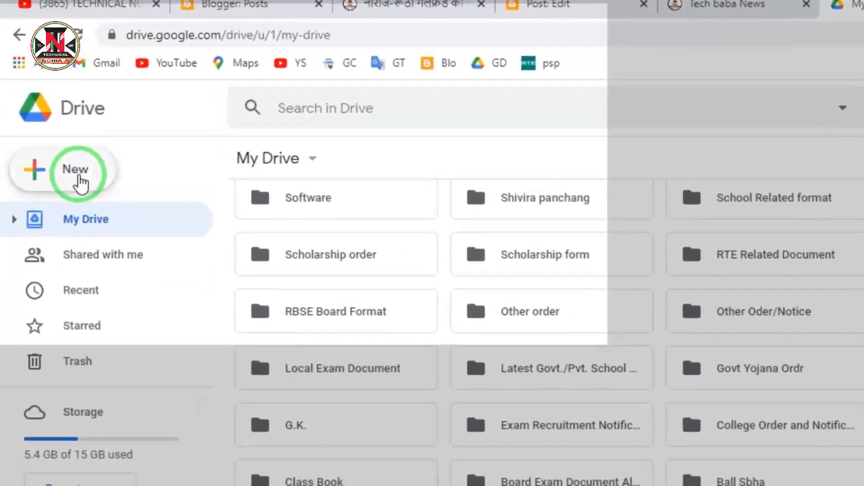
{"action": "left_click", "coordinate": [47, 130]}
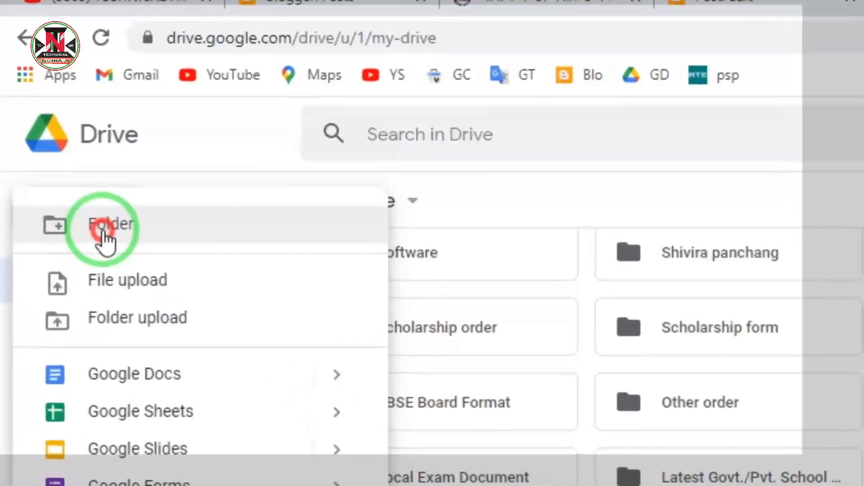
{"action": "left_click", "coordinate": [99, 225]}
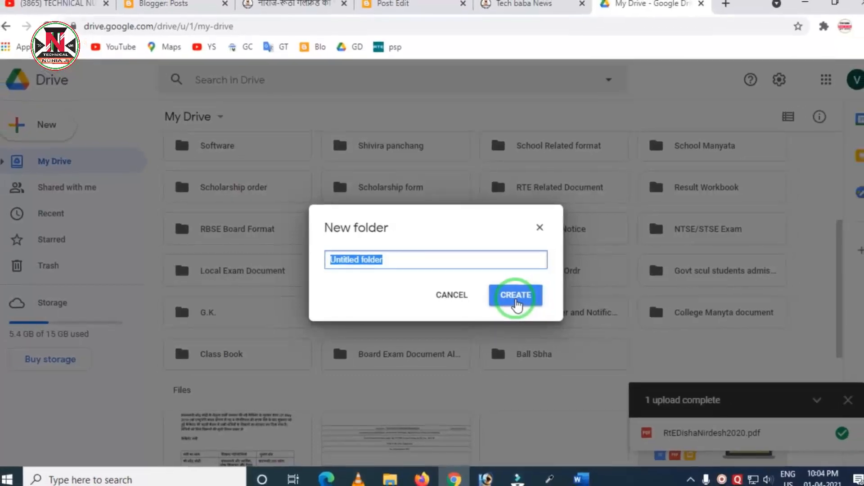
{"action": "left_click", "coordinate": [454, 295]}
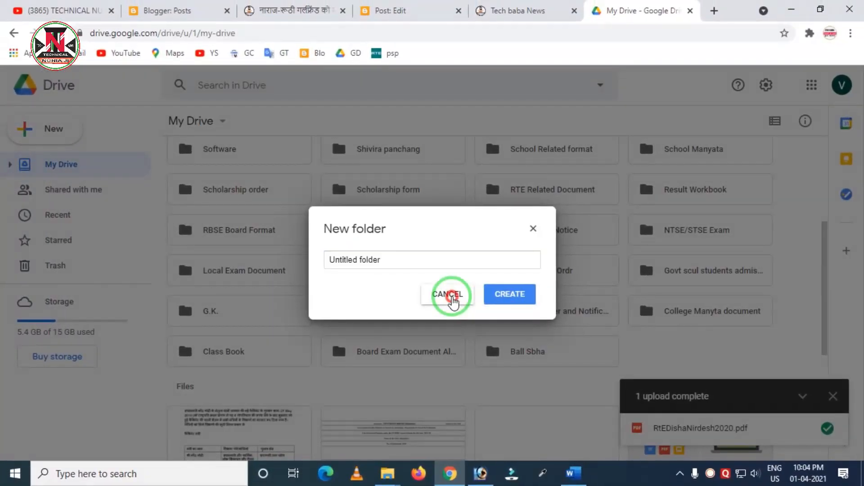
Share RtEDishaNirdesh2020.pdf with Anyone with the link and copy its sharing link.
{"action": "scroll", "coordinate": [658, 355], "scroll_direction": "down", "scroll_amount": 2}
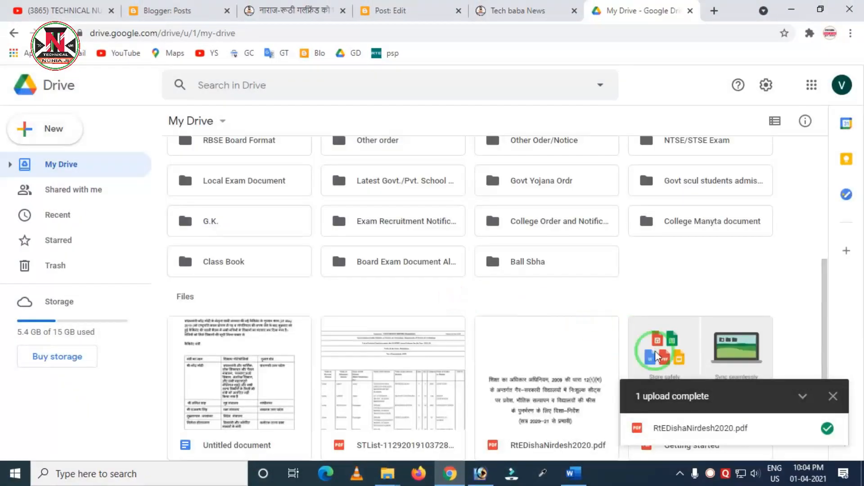
{"action": "scroll", "coordinate": [560, 289], "scroll_direction": "down", "scroll_amount": 4}
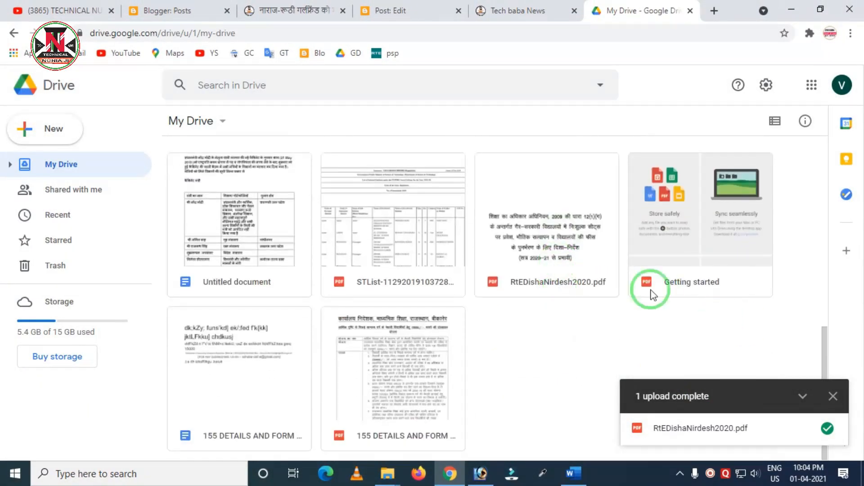
{"action": "left_click", "coordinate": [833, 397]}
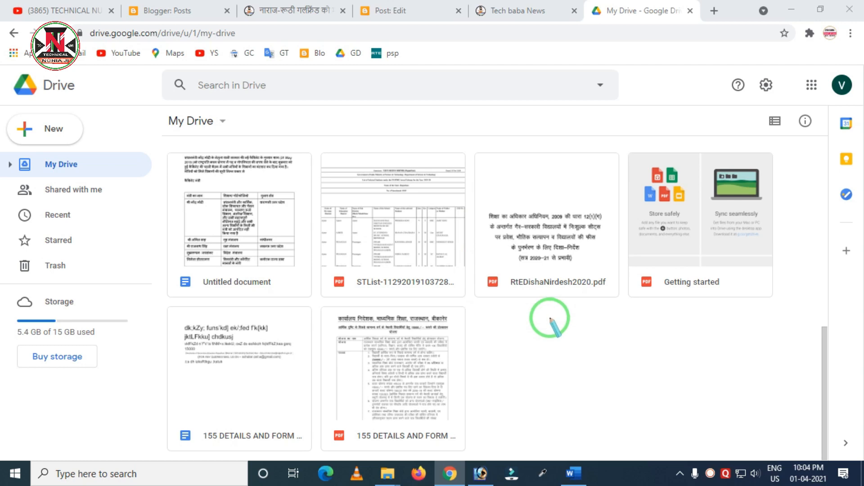
{"action": "key", "text": "Escape"}
{"action": "right_click", "coordinate": [530, 237]}
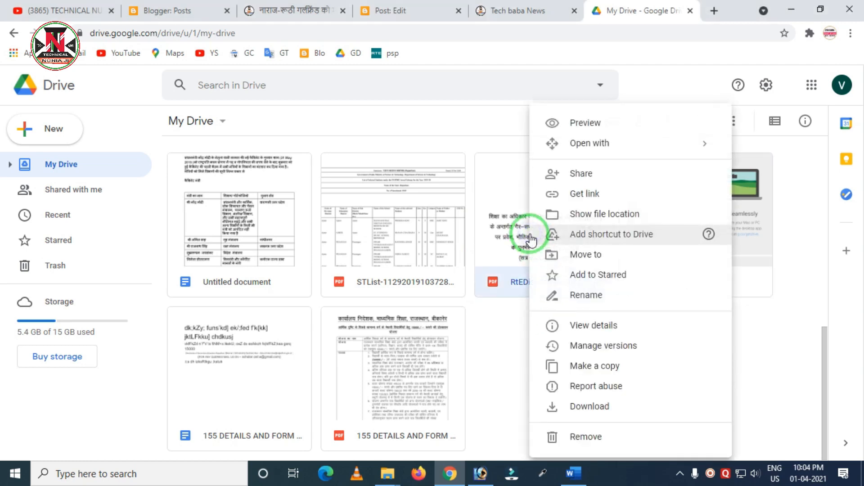
{"action": "left_click", "coordinate": [582, 196]}
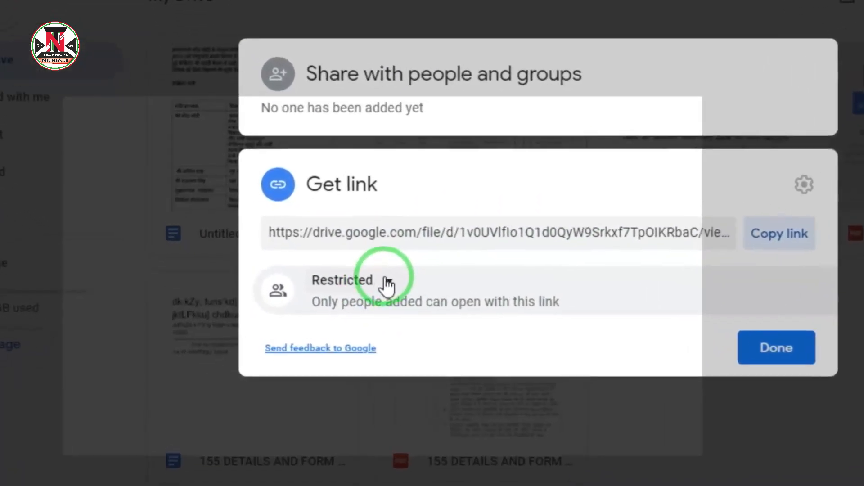
{"action": "left_click", "coordinate": [329, 315]}
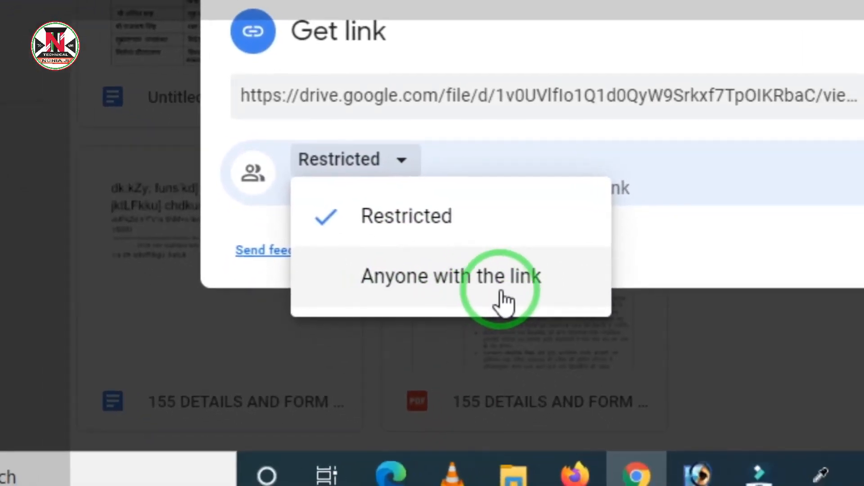
{"action": "left_click", "coordinate": [501, 301]}
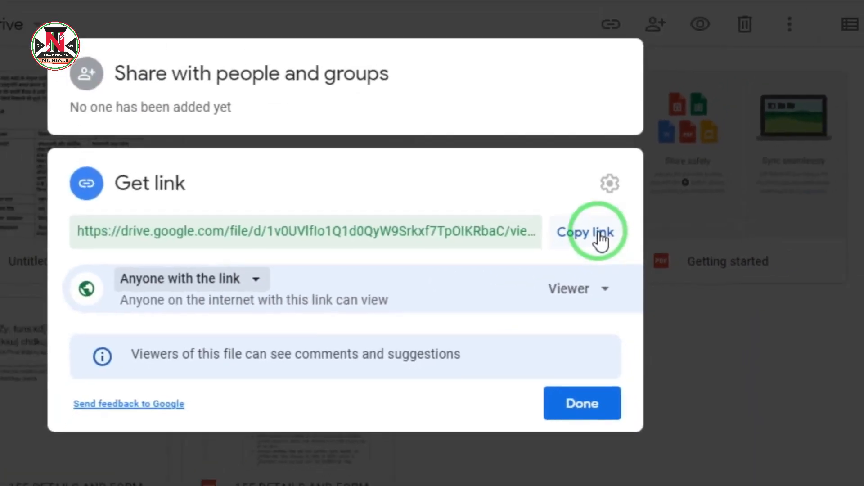
{"action": "left_click", "coordinate": [616, 198]}
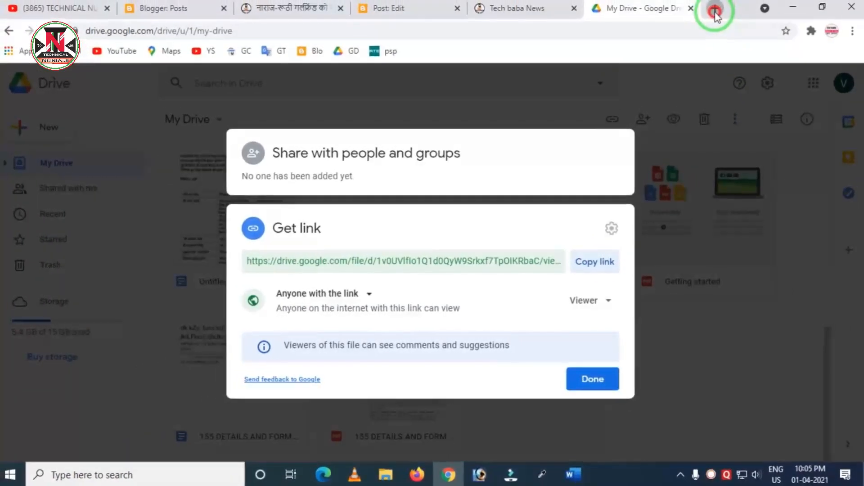
Open the copied sharing link in a new browser tab and skim the PDF's first pages.
{"action": "left_click", "coordinate": [715, 12]}
{"action": "left_click", "coordinate": [309, 32]}
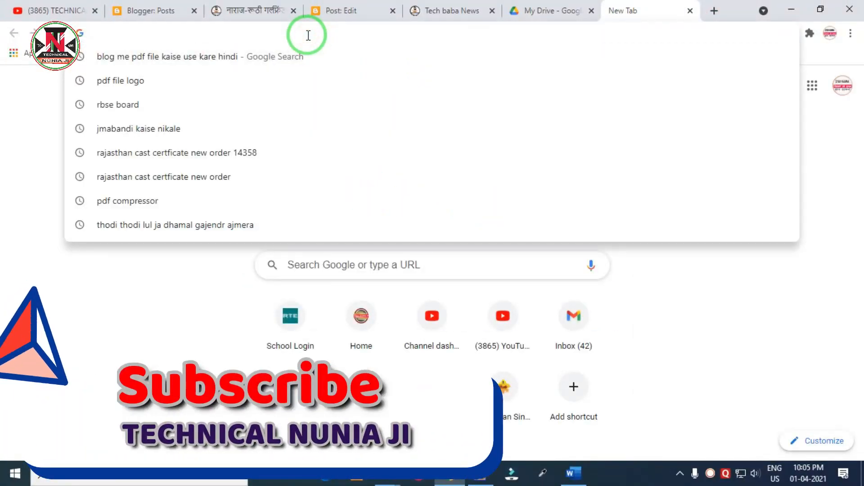
{"action": "key", "text": "ctrl+v"}
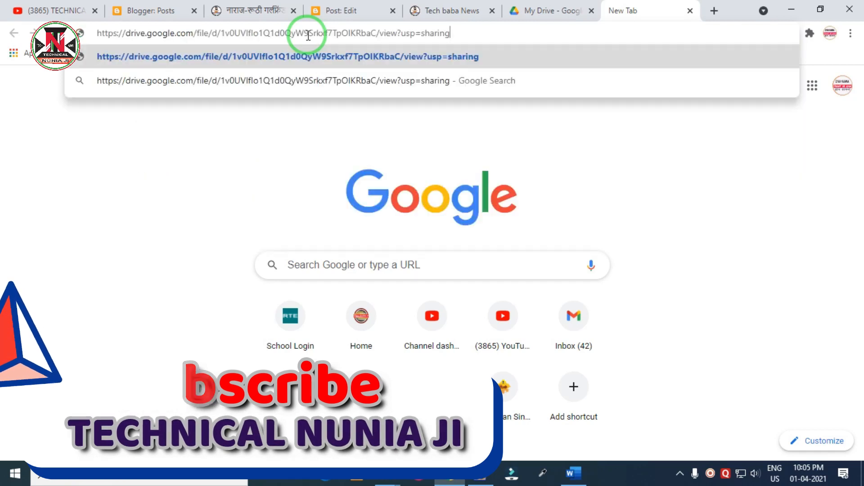
{"action": "key", "text": "Return"}
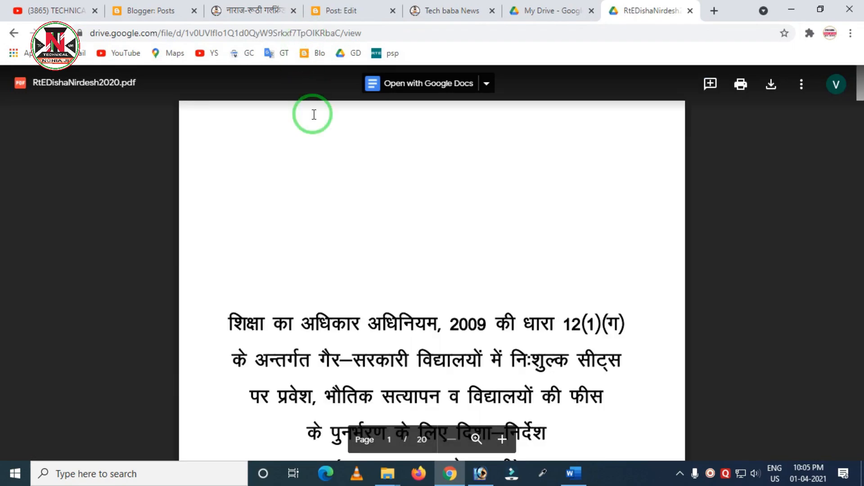
{"action": "scroll", "coordinate": [421, 277], "scroll_direction": "down", "scroll_amount": 20}
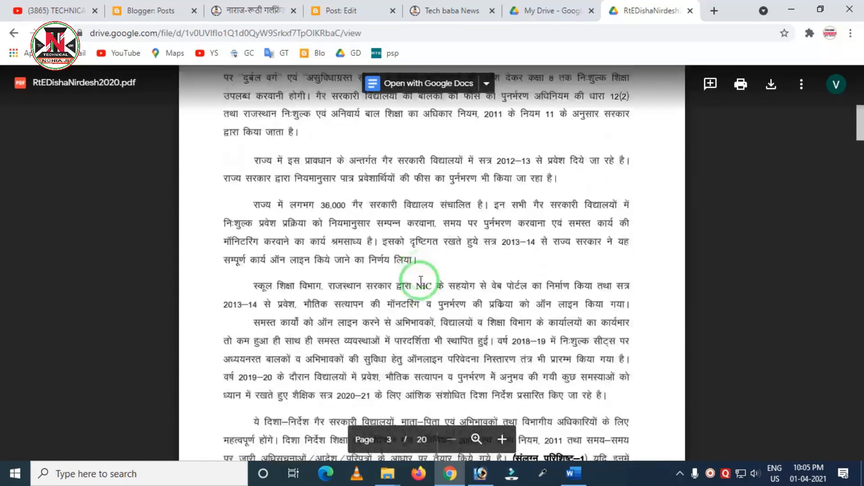
{"action": "scroll", "coordinate": [420, 280], "scroll_direction": "up", "scroll_amount": 10}
{"action": "scroll", "coordinate": [415, 284], "scroll_direction": "up", "scroll_amount": 10}
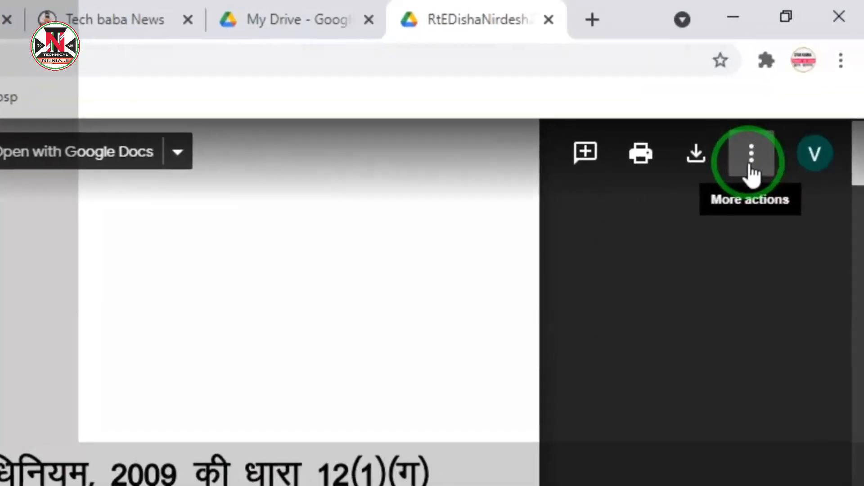
Bring up the Embed item code for the PDF and select the whole iframe HTML for copying.
{"action": "left_click", "coordinate": [759, 153]}
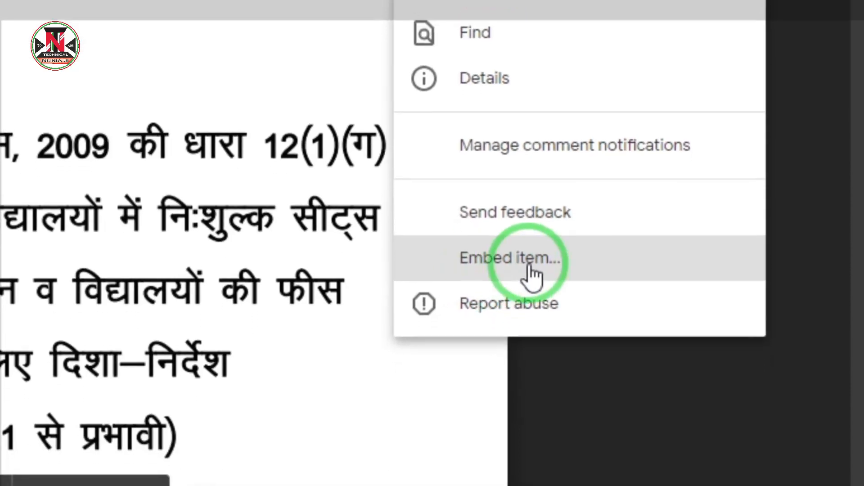
{"action": "left_click", "coordinate": [500, 270]}
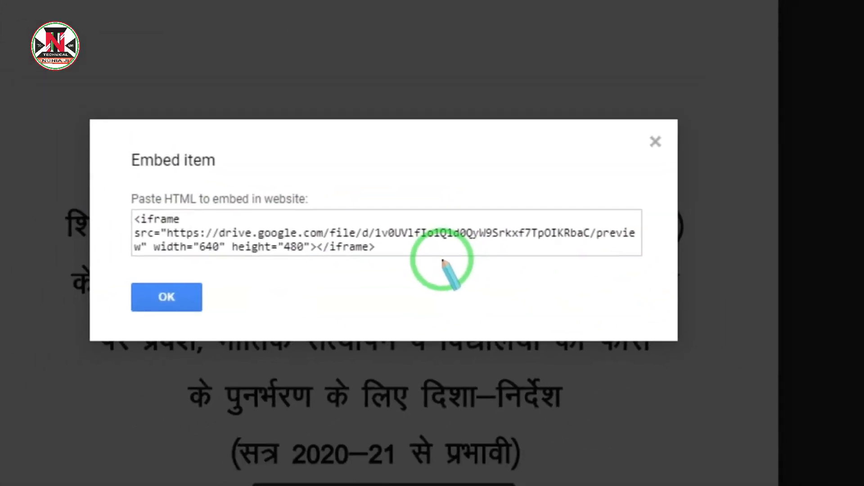
{"action": "left_click_drag", "start_coordinate": [396, 252], "coordinate": [85, 217]}
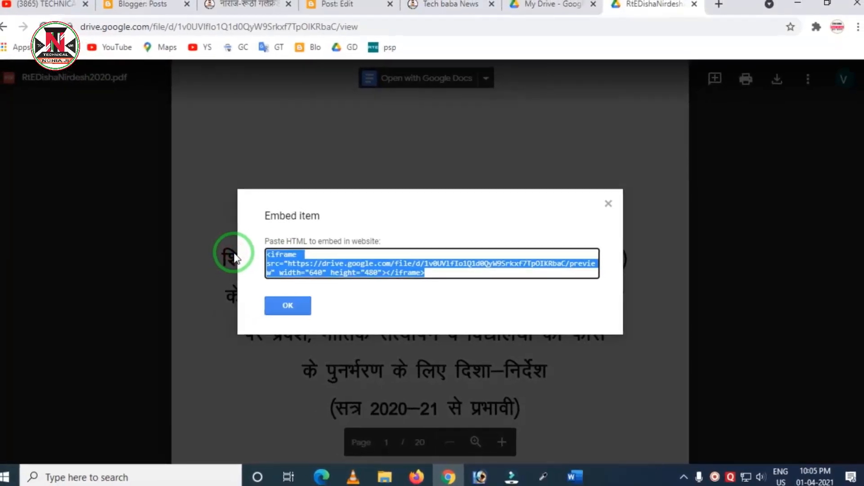
Switch to Blogger, start a new post on the Tech baba News blog and show it in compose view.
{"action": "left_click", "coordinate": [129, 1]}
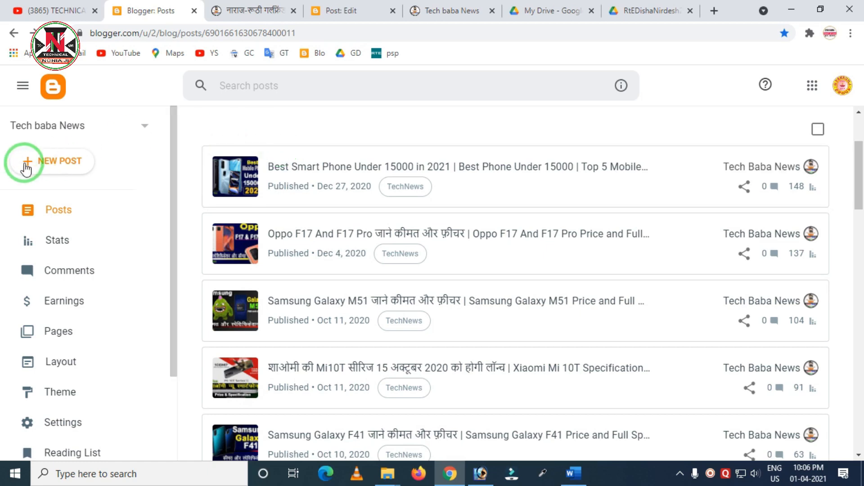
{"action": "left_click", "coordinate": [43, 169]}
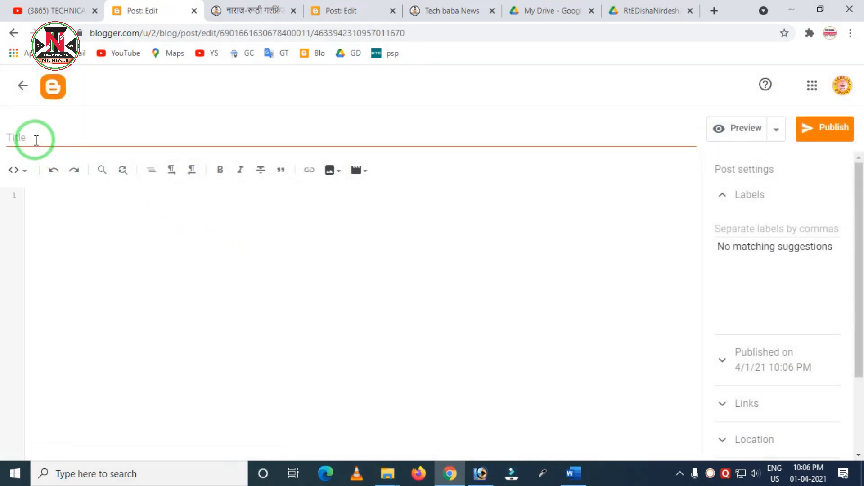
{"action": "key", "text": "ctrl+2"}
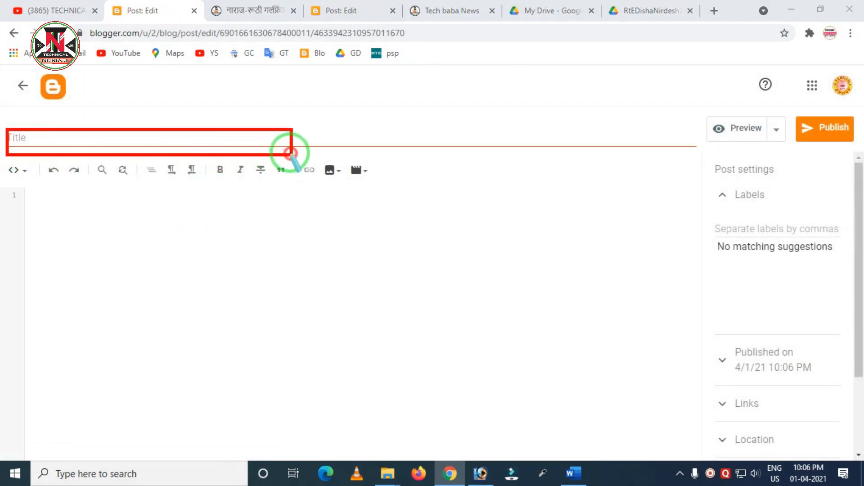
{"action": "right_click", "coordinate": [256, 222]}
{"action": "key", "text": "Escape"}
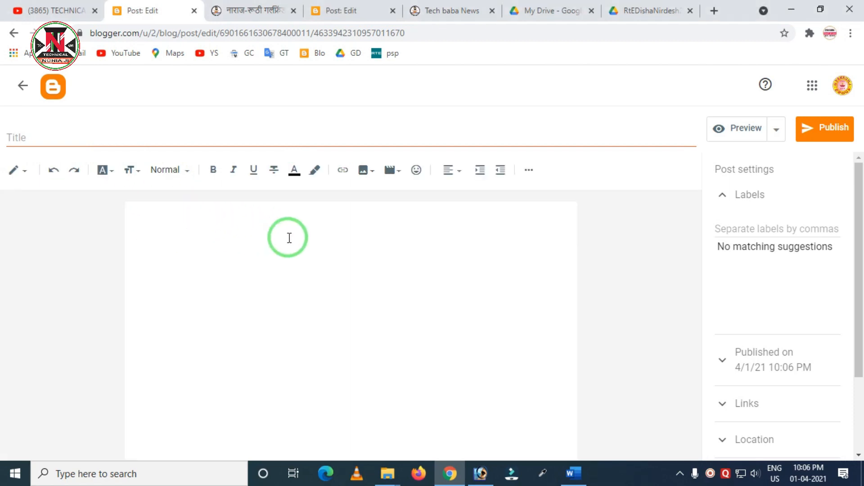
Upload the image pdf blog.jpg from the computer's Desktop and insert it into the empty post body.
{"action": "left_click", "coordinate": [373, 176]}
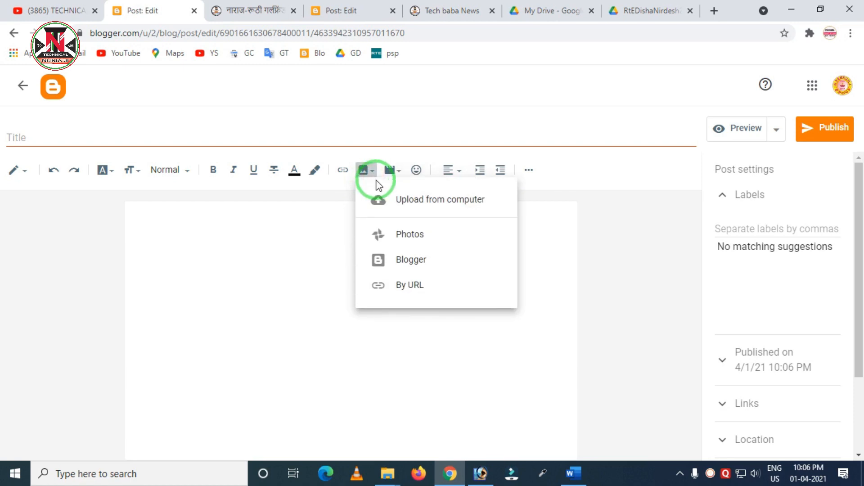
{"action": "left_click", "coordinate": [407, 204]}
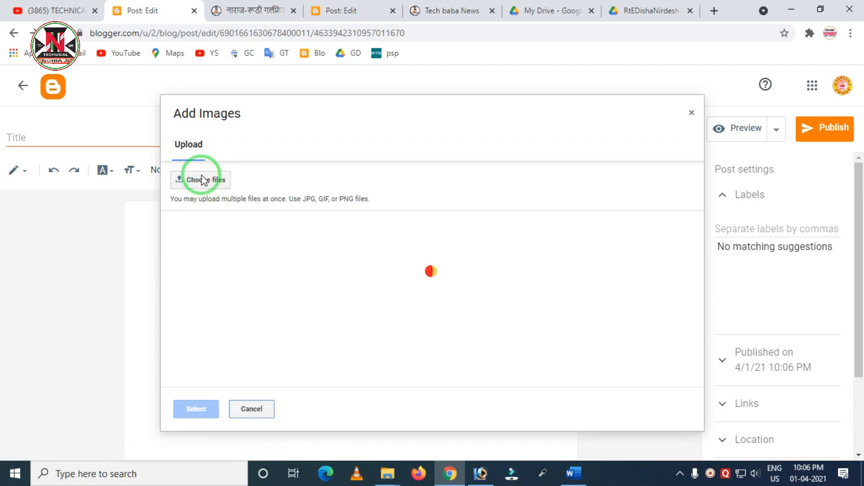
{"action": "left_click", "coordinate": [204, 181]}
{"action": "left_click", "coordinate": [362, 184]}
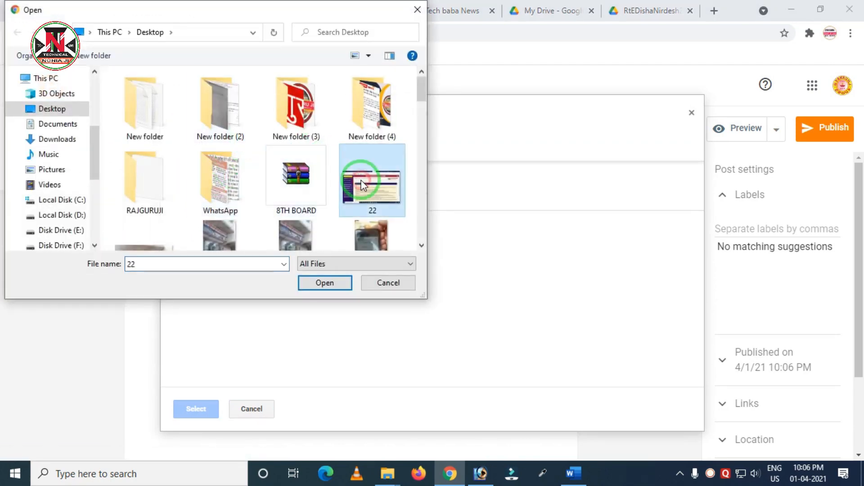
{"action": "key", "text": "p"}
{"action": "double_click", "coordinate": [361, 113]}
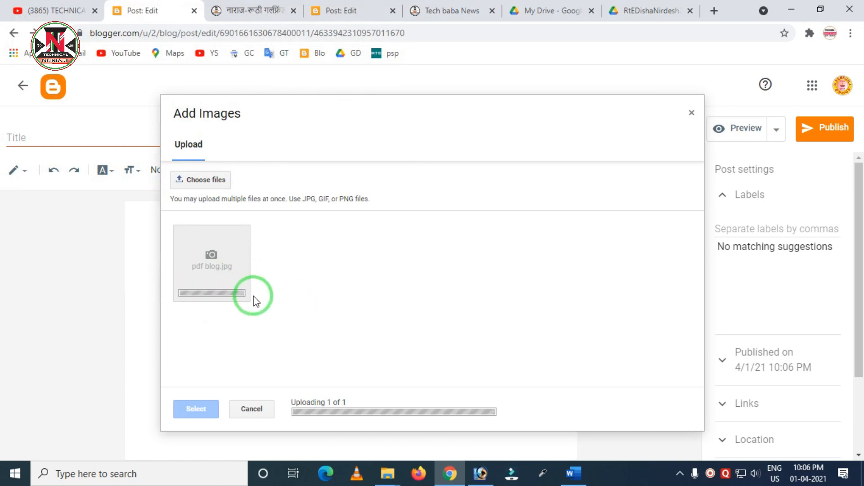
{"action": "left_click", "coordinate": [201, 409]}
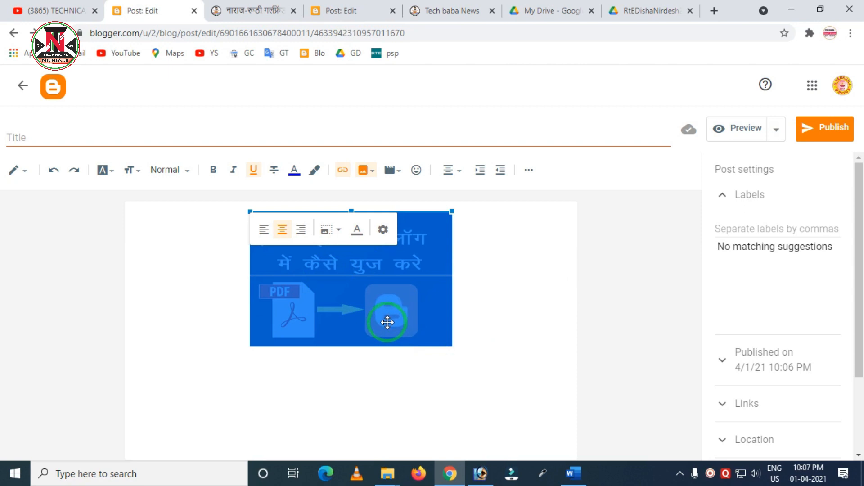
Set the inserted image's size to Original size and apply the update.
{"action": "left_click", "coordinate": [384, 232]}
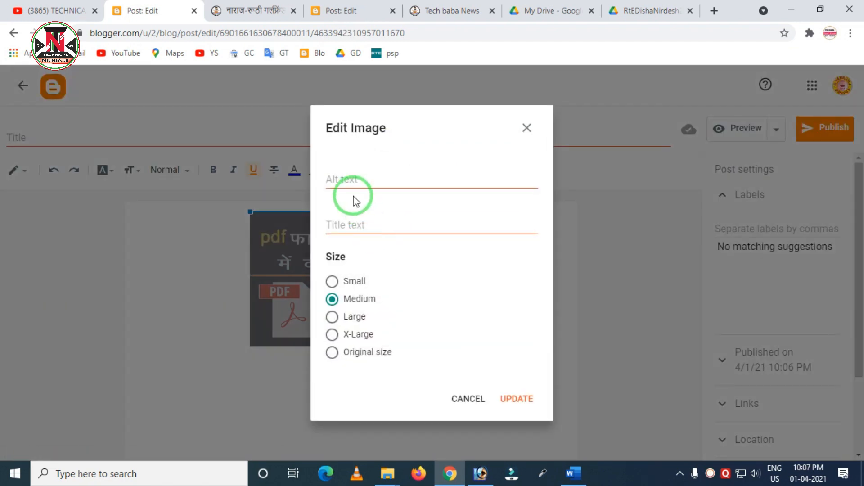
{"action": "mouse_move", "coordinate": [318, 201]}
{"action": "left_mouse_down"}
{"action": "mouse_move", "coordinate": [338, 237]}
{"action": "mouse_move", "coordinate": [444, 256]}
{"action": "left_mouse_up"}
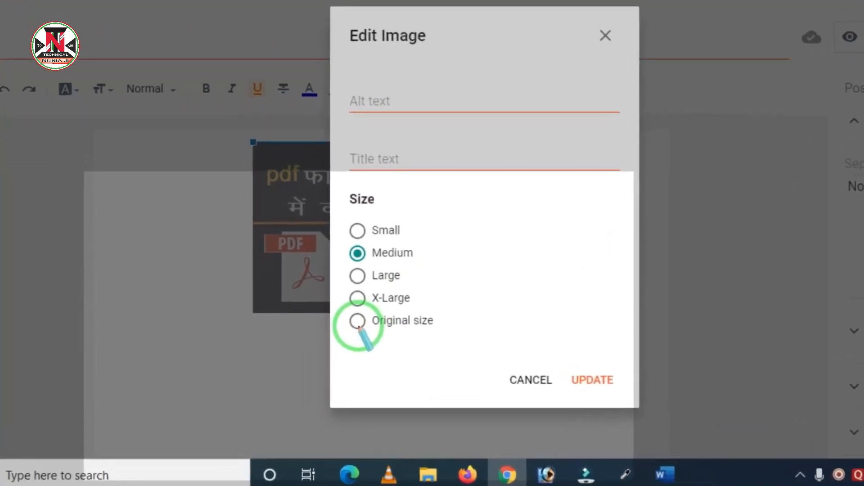
{"action": "mouse_move", "coordinate": [326, 343]}
{"action": "left_mouse_down"}
{"action": "mouse_move", "coordinate": [362, 363]}
{"action": "mouse_move", "coordinate": [421, 374]}
{"action": "left_mouse_up"}
{"action": "right_click", "coordinate": [393, 366]}
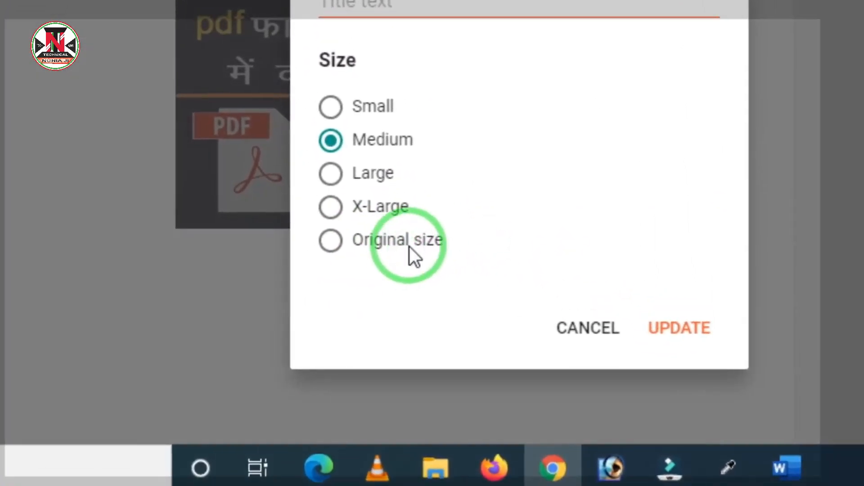
{"action": "left_click", "coordinate": [333, 250]}
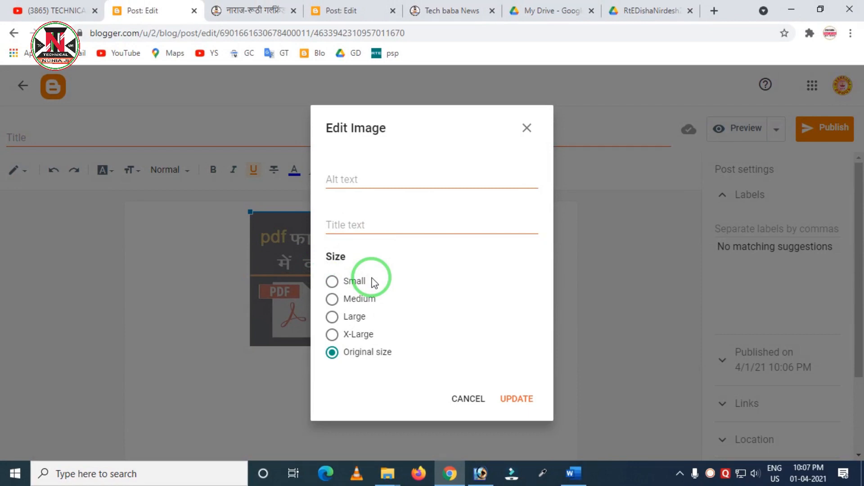
{"action": "left_click", "coordinate": [510, 399]}
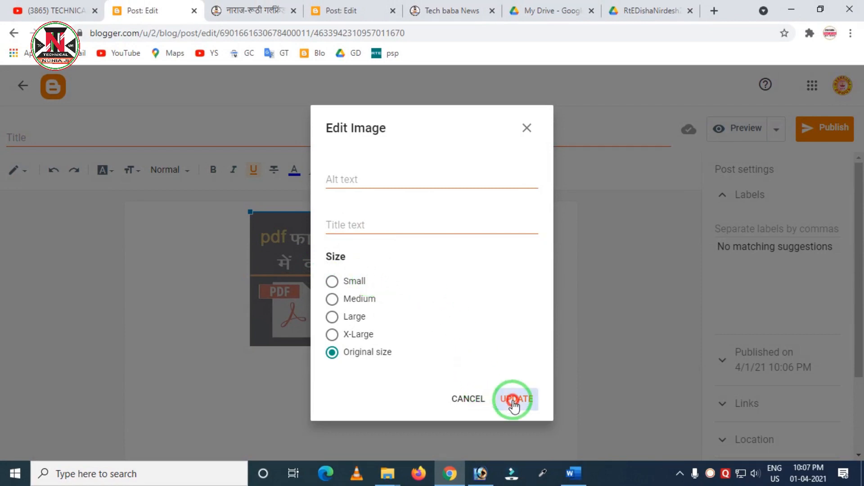
{"action": "scroll", "coordinate": [534, 443], "scroll_direction": "down", "scroll_amount": 1}
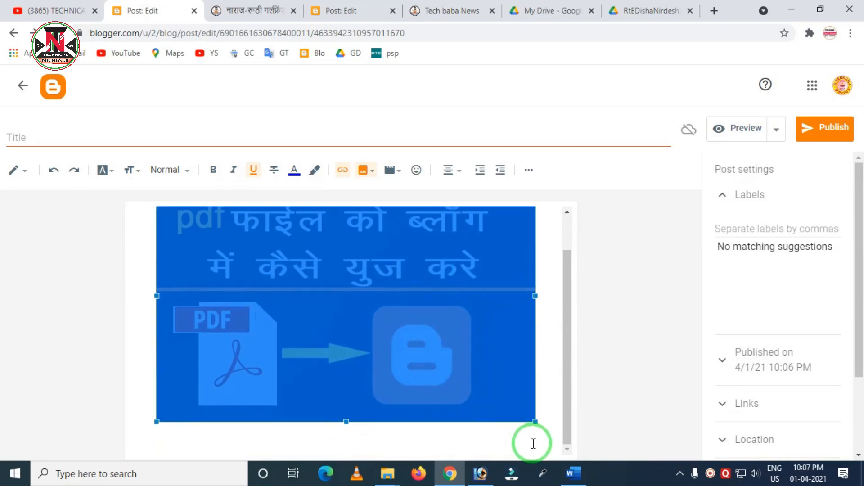
Start a new line below the image and paste the Hindi article text from the Word document there.
{"action": "left_click", "coordinate": [543, 419]}
{"action": "scroll", "coordinate": [543, 419], "scroll_direction": "up", "scroll_amount": 1}
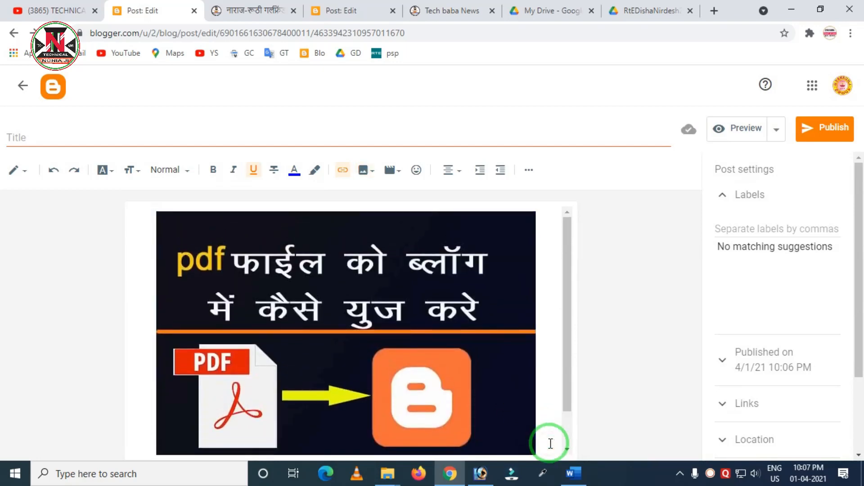
{"action": "key", "text": "Return"}
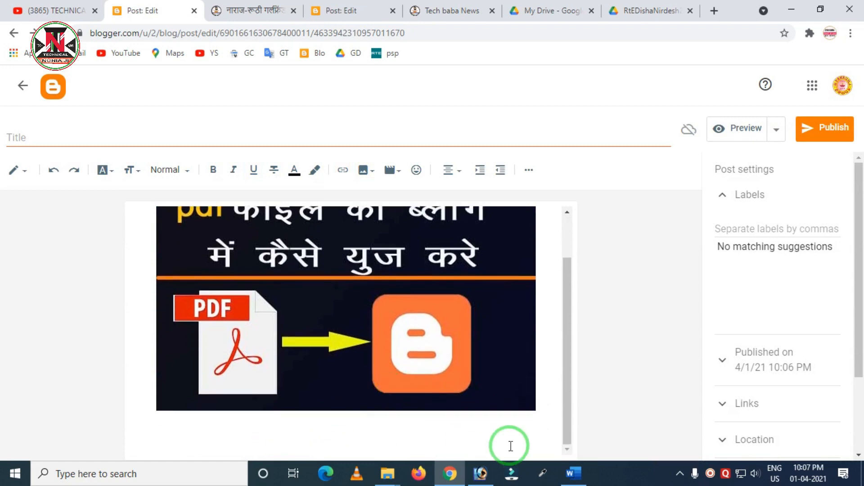
{"action": "left_click", "coordinate": [572, 473]}
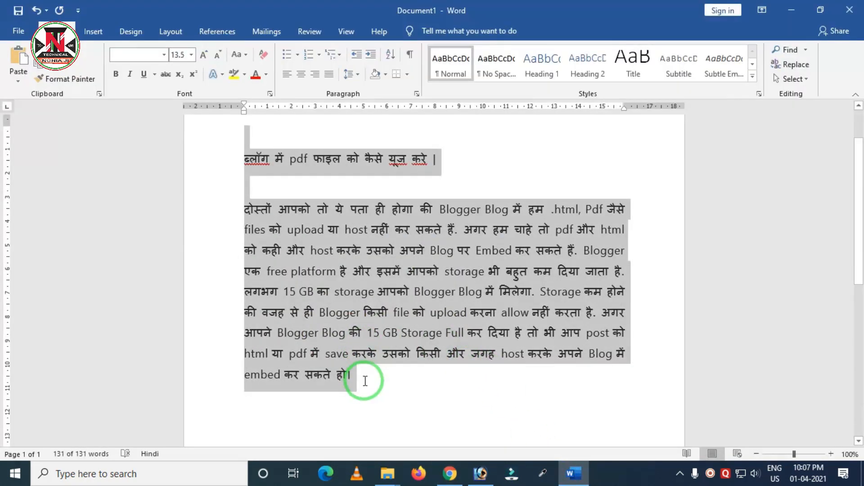
{"action": "left_click", "coordinate": [448, 473]}
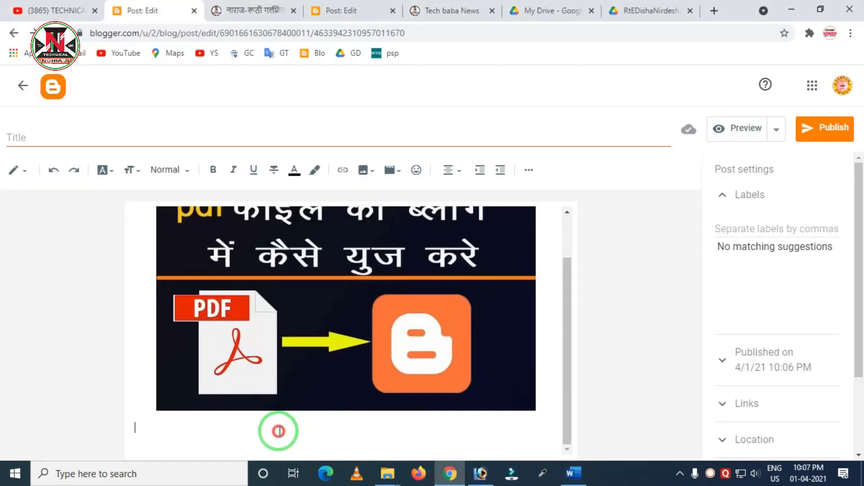
{"action": "key", "text": "ctrl+v"}
{"action": "scroll", "coordinate": [284, 385], "scroll_direction": "down", "scroll_amount": 1}
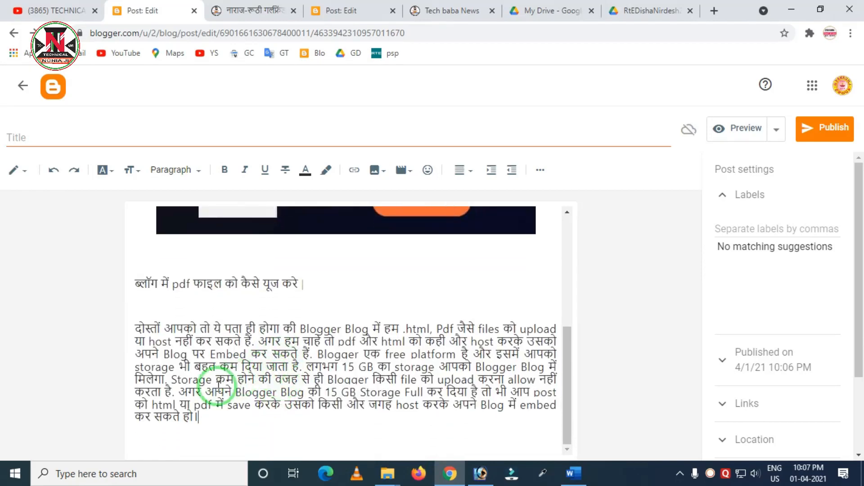
Add the placeholder 777 on a new line below the pasted text and locate it in the post's HTML view.
{"action": "key", "text": "Return"}
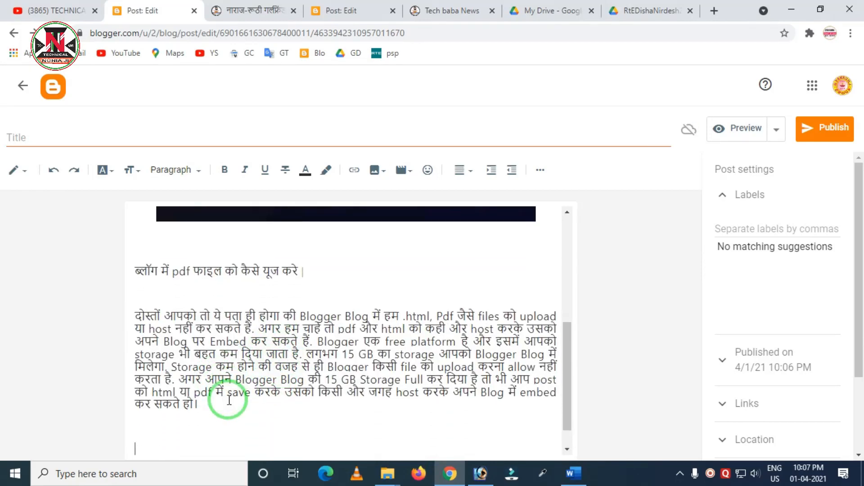
{"action": "scroll", "coordinate": [216, 404], "scroll_direction": "down", "scroll_amount": 1}
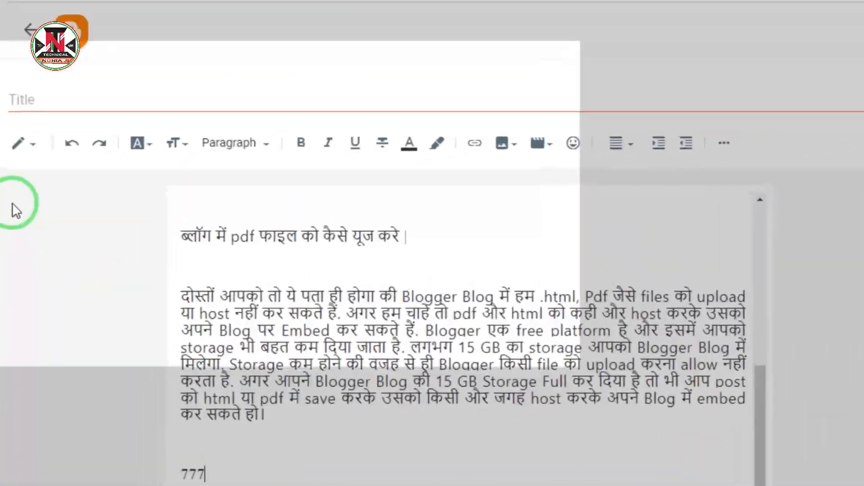
{"action": "left_click", "coordinate": [24, 143]}
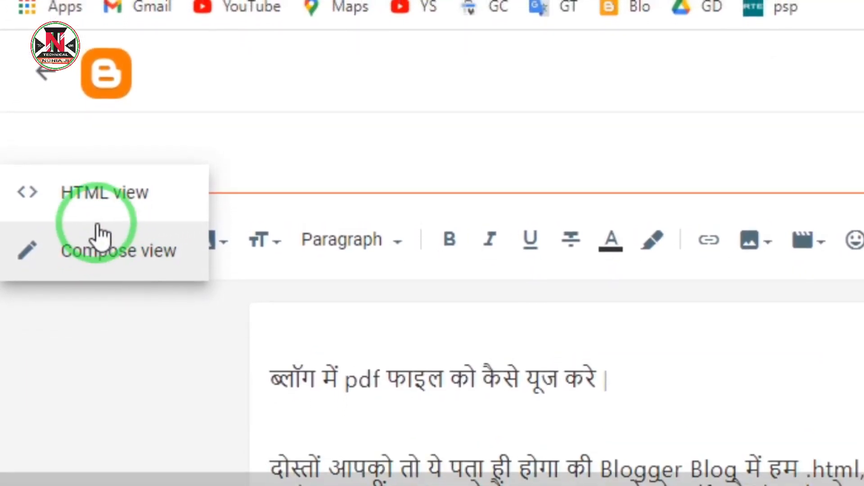
{"action": "left_click", "coordinate": [104, 193]}
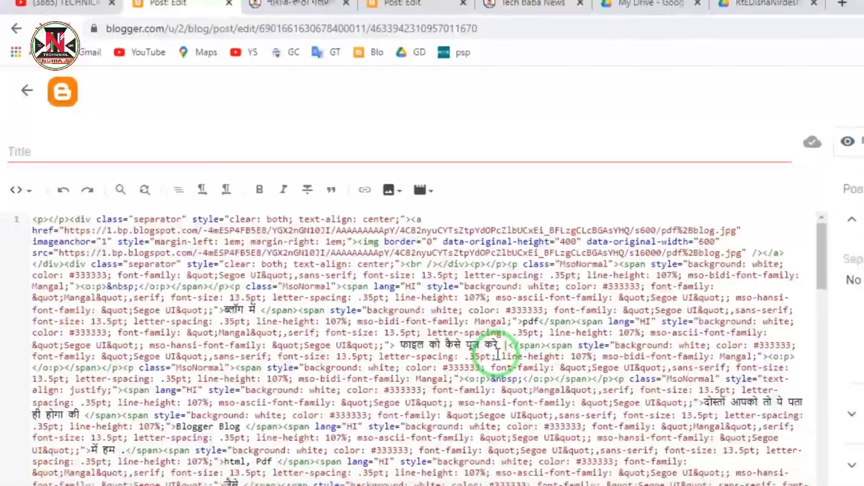
{"action": "scroll", "coordinate": [497, 354], "scroll_direction": "down", "scroll_amount": 15}
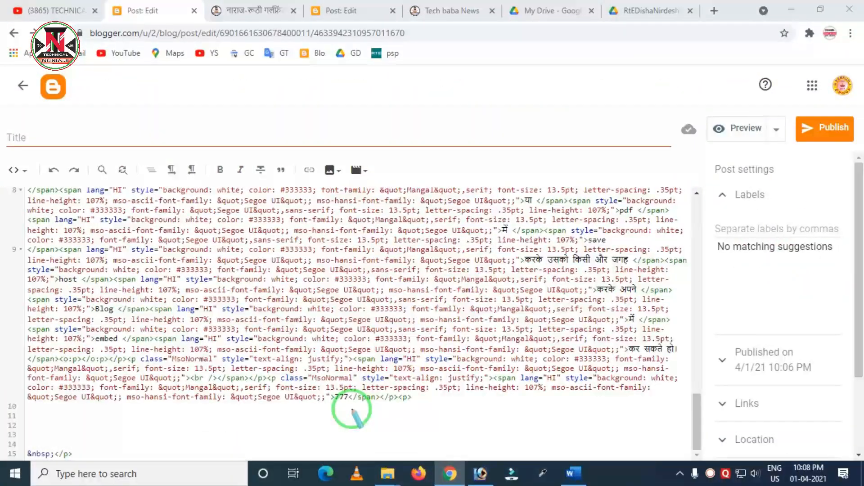
{"action": "key", "text": "Escape"}
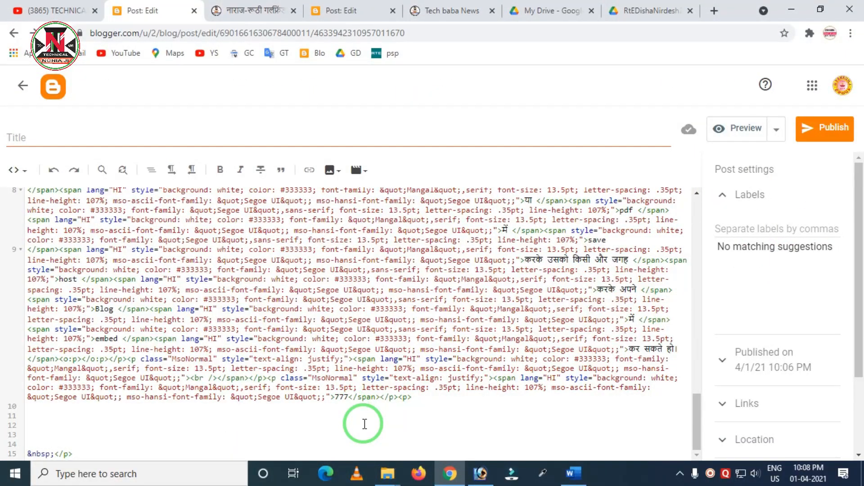
Replace the 777 placeholder in the HTML with the Drive PDF's iframe embed code, width 640 and height 480.
{"action": "left_click", "coordinate": [648, 11]}
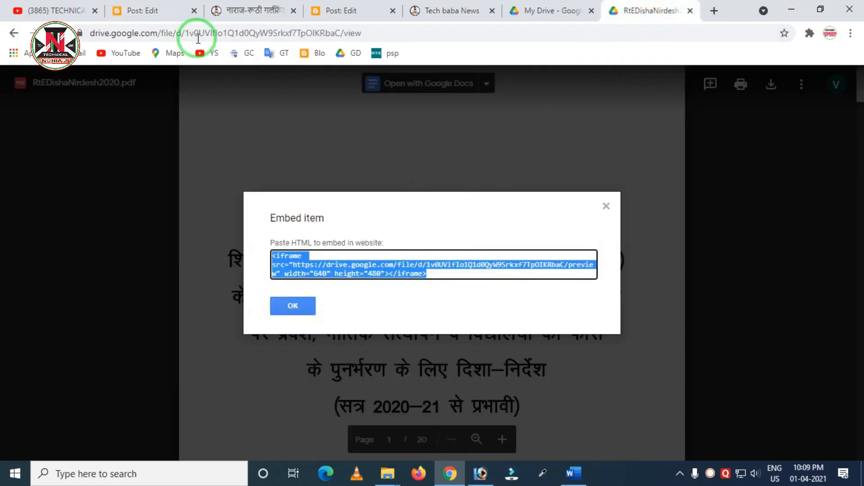
{"action": "left_click", "coordinate": [153, 13]}
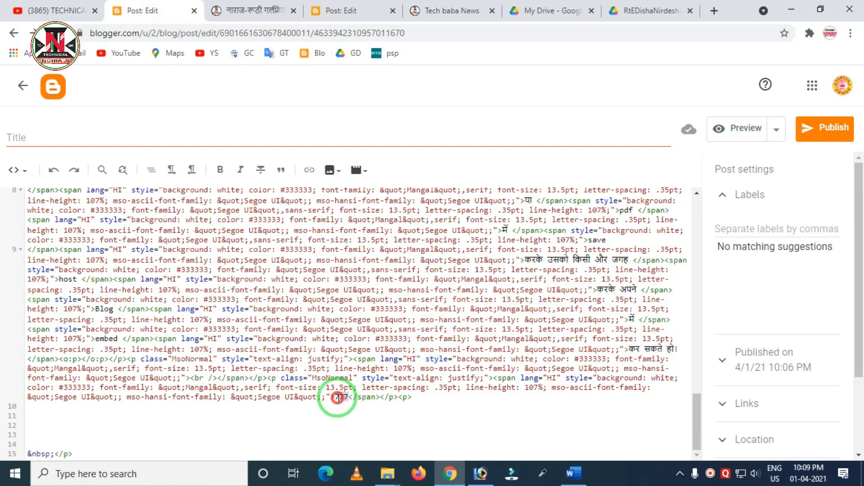
{"action": "type", "text": "<iframe src=\"https://drive.google.com/file/d/1v0UVlfIo1Q1d0QyW9Srkxf7TpOIKRbaC/preview\" width=\"640\" height=\"480\"></iframe>"}
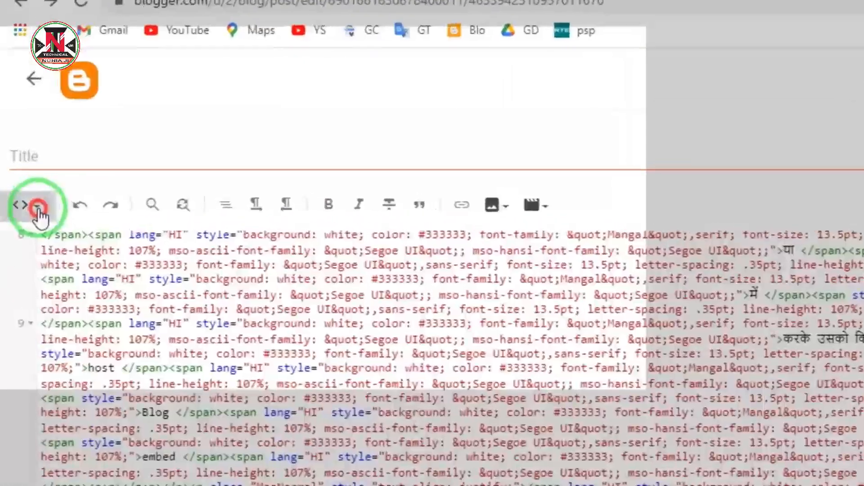
Return the post to compose view and check the embedded frame below the article text.
{"action": "left_click", "coordinate": [12, 170]}
{"action": "left_click", "coordinate": [71, 263]}
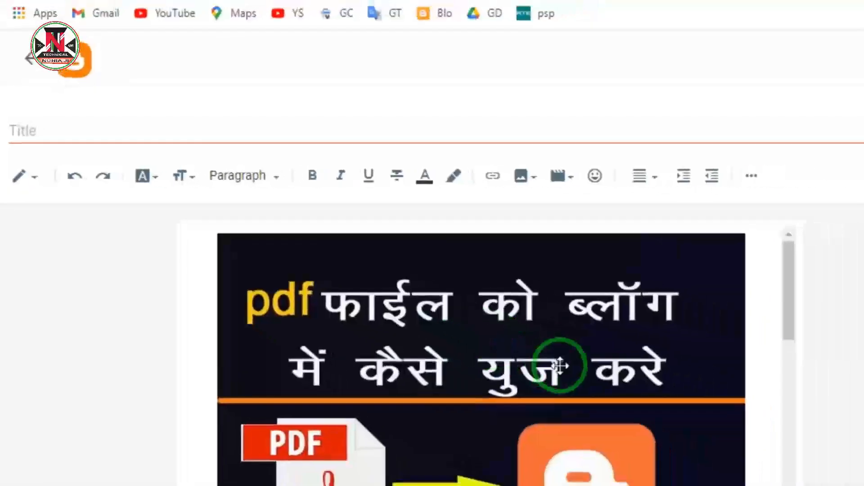
{"action": "scroll", "coordinate": [560, 366], "scroll_direction": "down", "scroll_amount": 10}
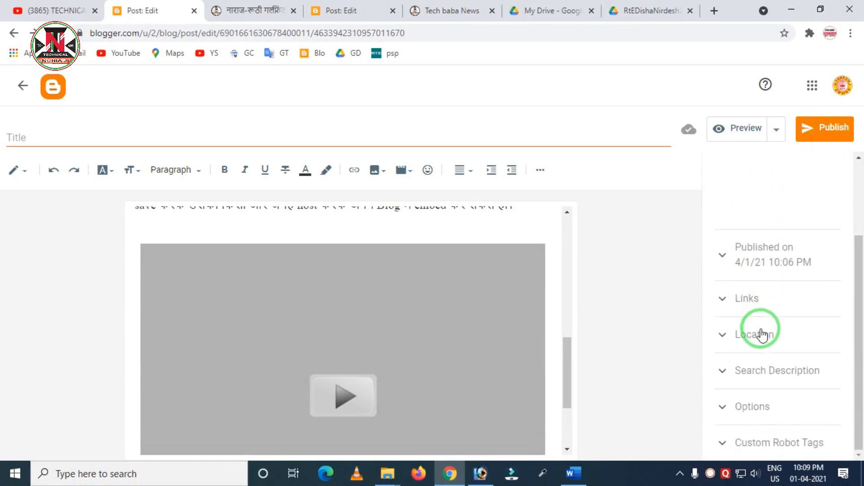
{"action": "scroll", "coordinate": [761, 335], "scroll_direction": "down", "scroll_amount": 2}
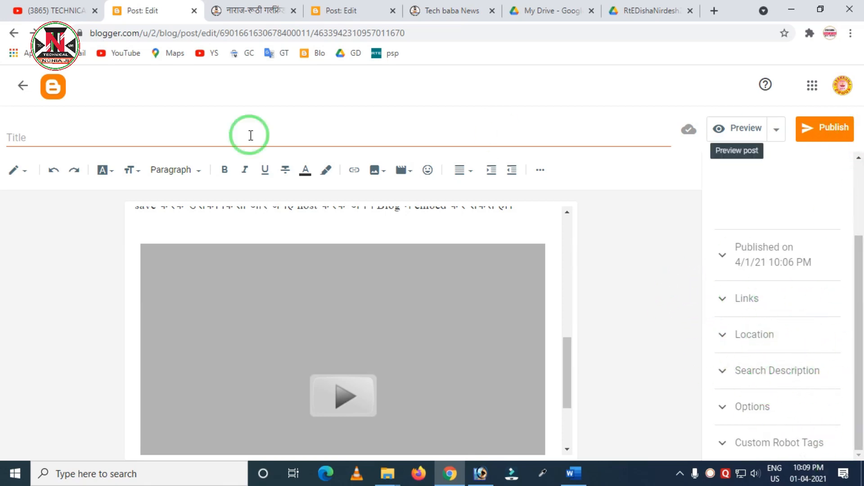
Title the post "Demo pdf" and publish it to the blog.
{"action": "left_click", "coordinate": [28, 135]}
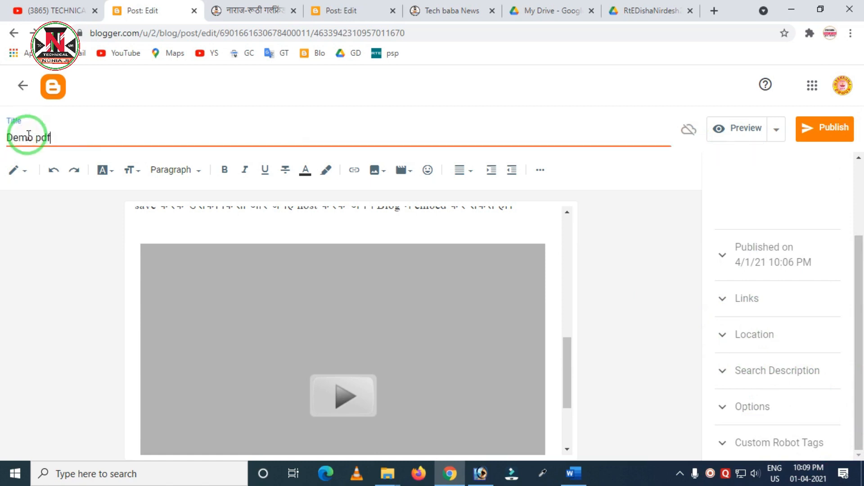
{"action": "left_click", "coordinate": [833, 133]}
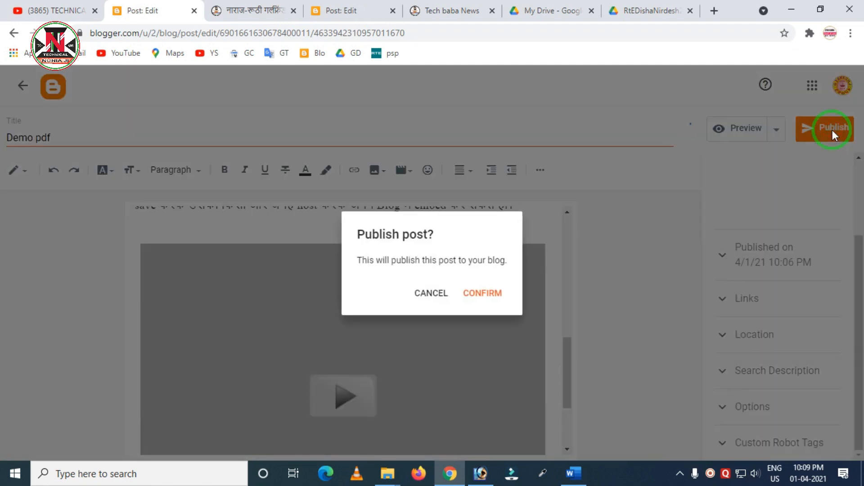
{"action": "left_click", "coordinate": [475, 295]}
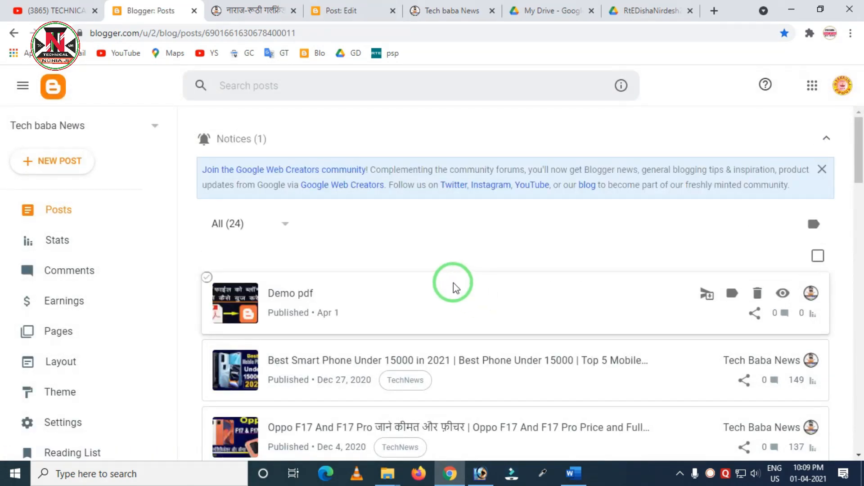
View the published Demo pdf post and look through the page to the embedded PDF.
{"action": "left_click", "coordinate": [782, 293]}
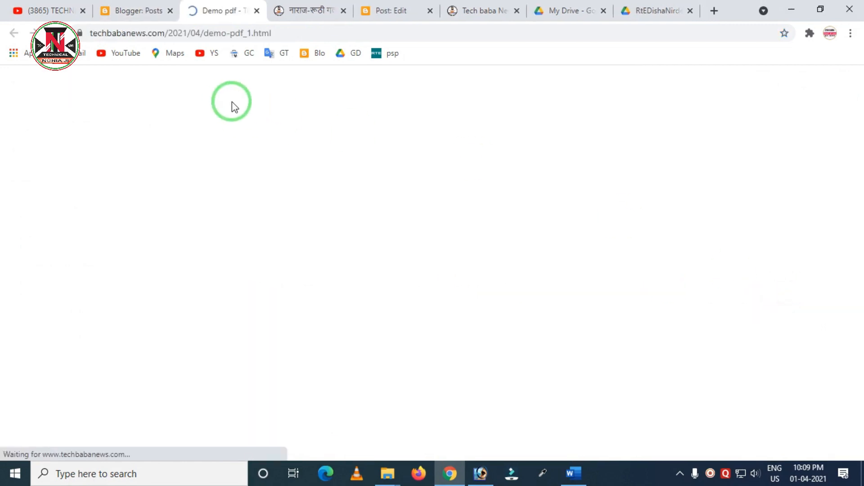
{"action": "scroll", "coordinate": [231, 102], "scroll_direction": "down", "scroll_amount": 4}
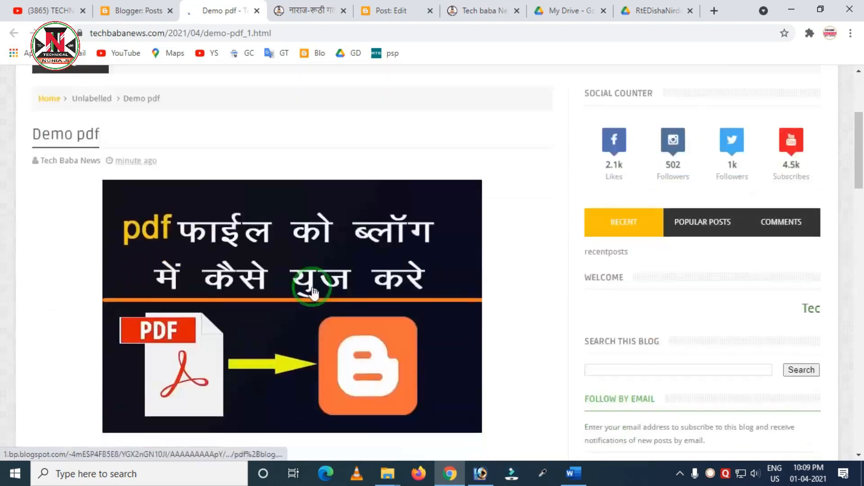
{"action": "scroll", "coordinate": [253, 265], "scroll_direction": "down", "scroll_amount": 11}
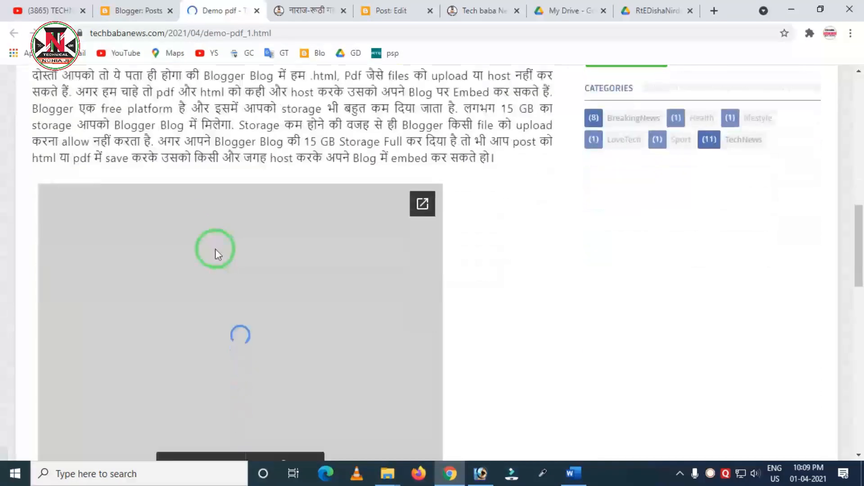
{"action": "scroll", "coordinate": [324, 288], "scroll_direction": "down", "scroll_amount": 6}
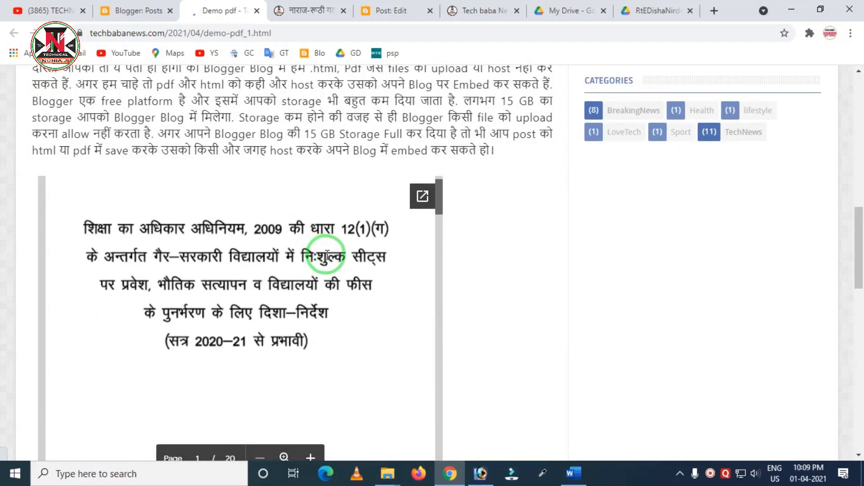
Browse the pages of the embedded PDF in the published Demo pdf post and the page content around it.
{"action": "scroll", "coordinate": [385, 214], "scroll_direction": "up", "scroll_amount": 8}
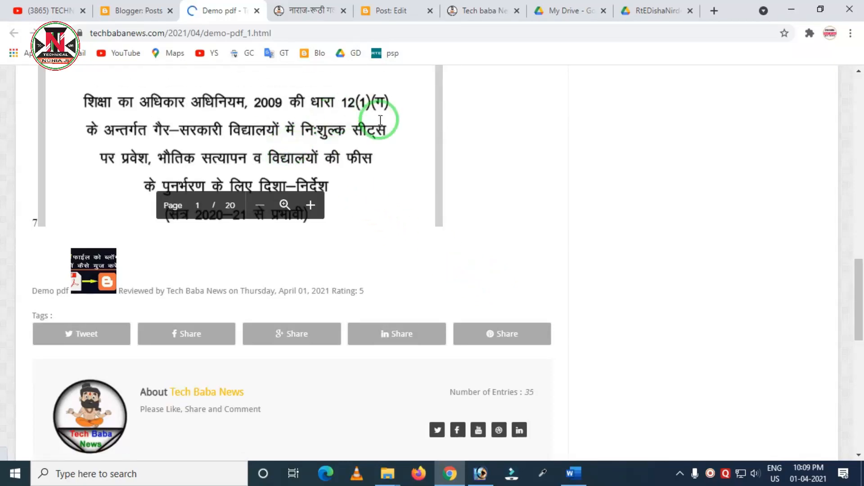
{"action": "scroll", "coordinate": [281, 285], "scroll_direction": "down", "scroll_amount": 15}
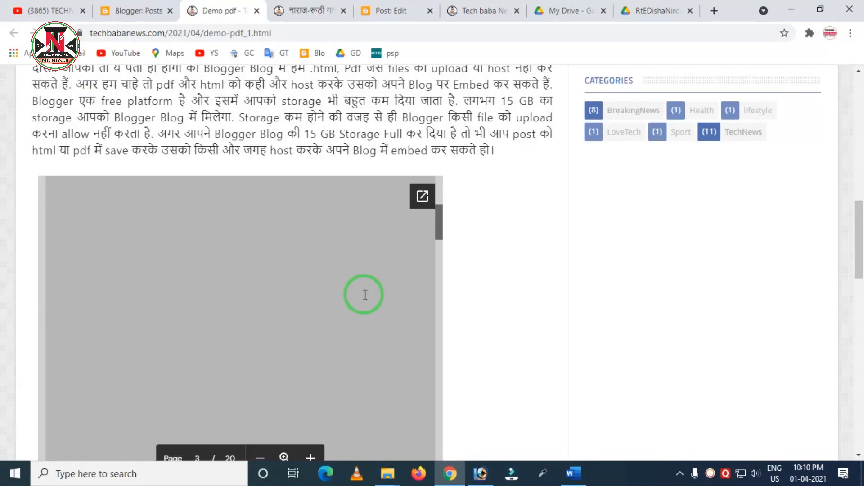
{"action": "scroll", "coordinate": [362, 293], "scroll_direction": "up", "scroll_amount": 3}
{"action": "scroll", "coordinate": [342, 292], "scroll_direction": "down", "scroll_amount": 10}
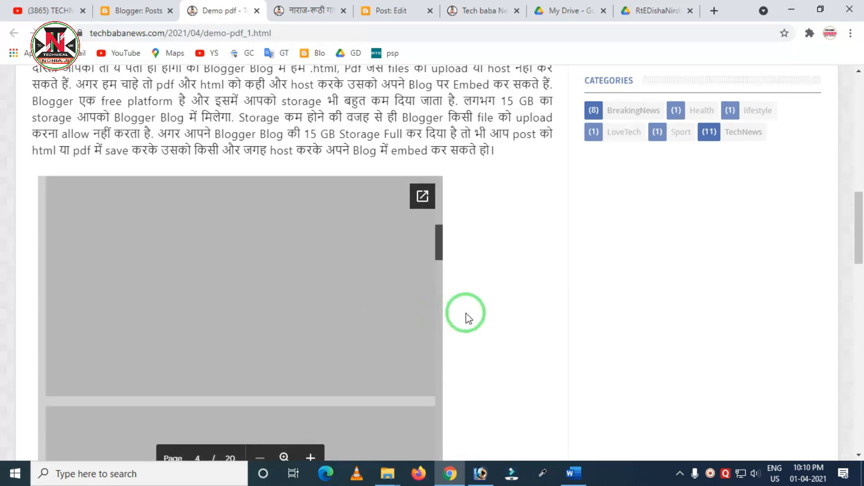
{"action": "scroll", "coordinate": [481, 314], "scroll_direction": "down", "scroll_amount": 5}
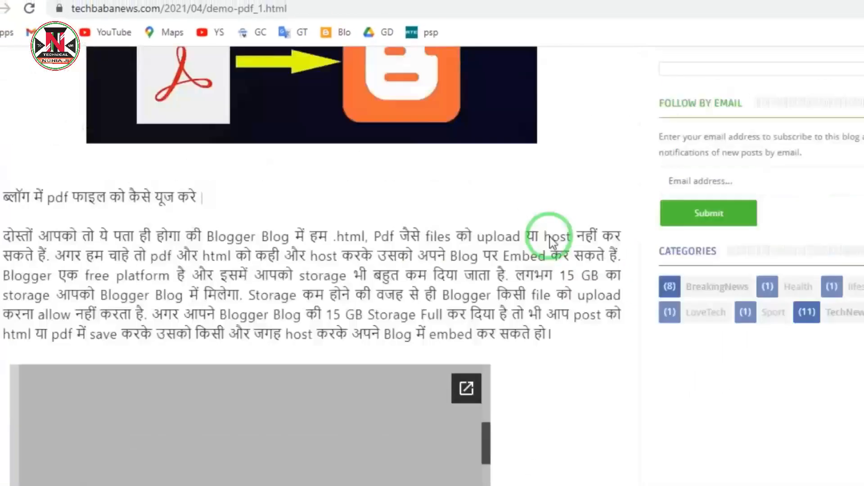
{"action": "scroll", "coordinate": [519, 245], "scroll_direction": "down", "scroll_amount": 4}
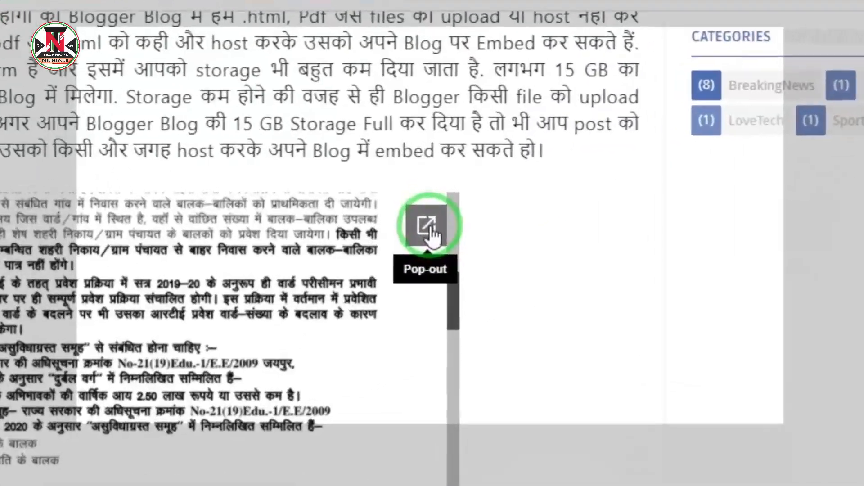
Pop the embedded PDF out into its own Drive viewer, return to the Demo pdf post and browse its embedded pages.
{"action": "left_click", "coordinate": [423, 208]}
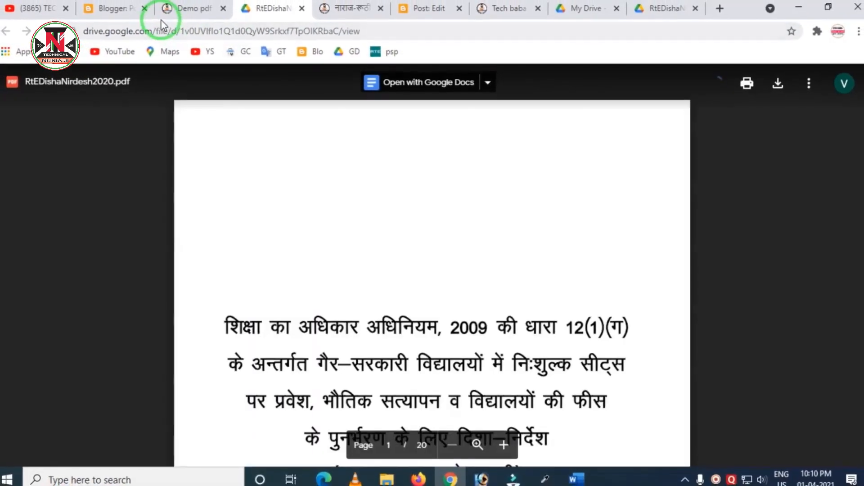
{"action": "left_click", "coordinate": [193, 13]}
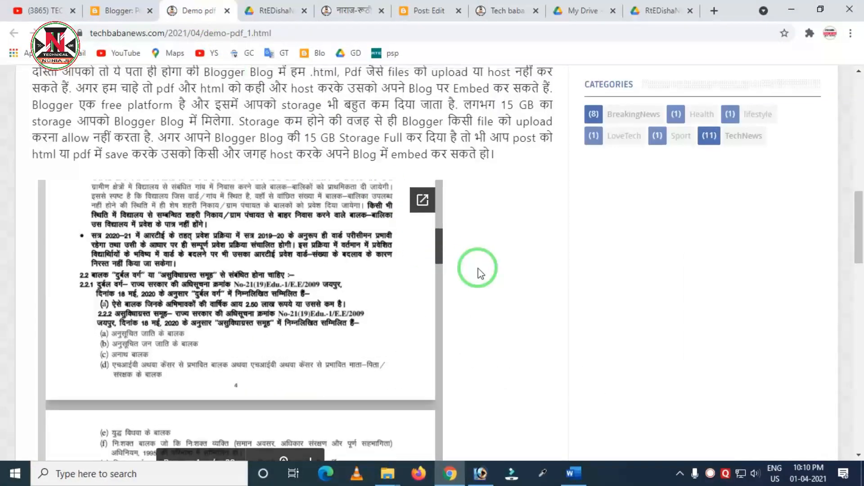
{"action": "scroll", "coordinate": [479, 272], "scroll_direction": "up", "scroll_amount": 4}
{"action": "scroll", "coordinate": [473, 297], "scroll_direction": "down", "scroll_amount": 1}
{"action": "scroll", "coordinate": [472, 296], "scroll_direction": "down", "scroll_amount": 3}
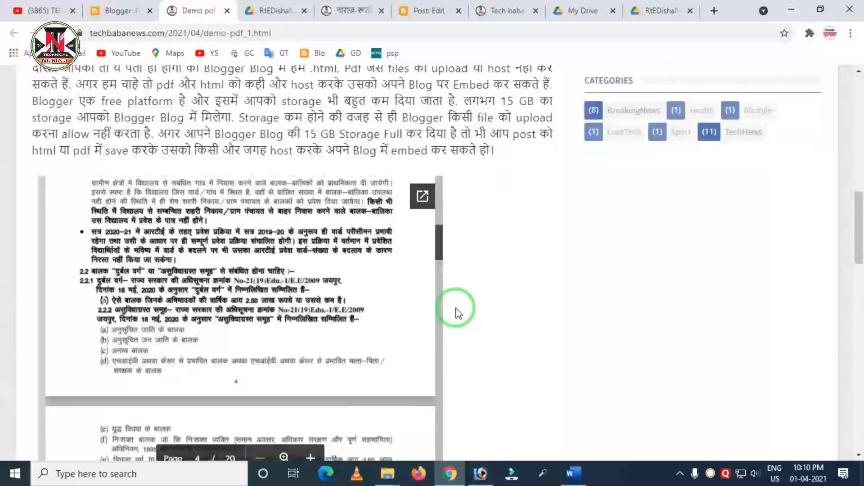
{"action": "scroll", "coordinate": [439, 313], "scroll_direction": "up", "scroll_amount": 10}
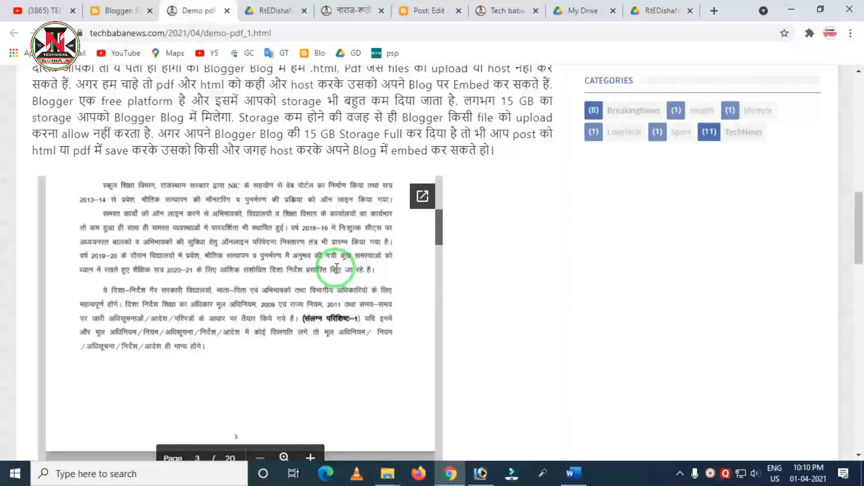
Examine the width and height of the embedded PDF frame relative to the post's text column.
{"action": "mouse_move", "coordinate": [35, 164]}
{"action": "left_mouse_down"}
{"action": "mouse_move", "coordinate": [90, 239]}
{"action": "mouse_move", "coordinate": [490, 269]}
{"action": "left_mouse_up"}
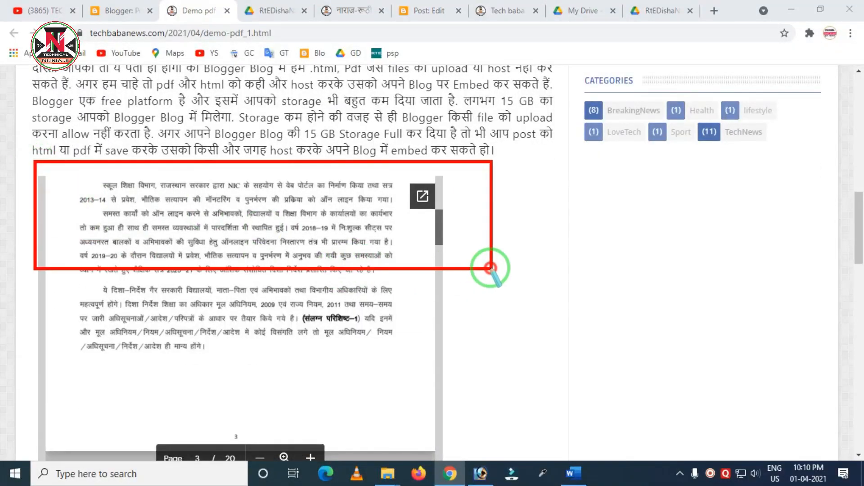
{"action": "left_click", "coordinate": [483, 378]}
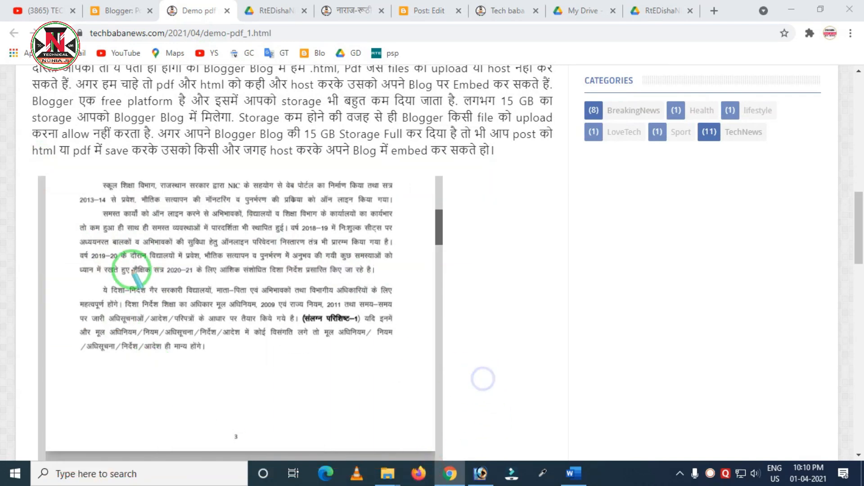
{"action": "left_click_drag", "start_coordinate": [11, 162], "coordinate": [561, 370]}
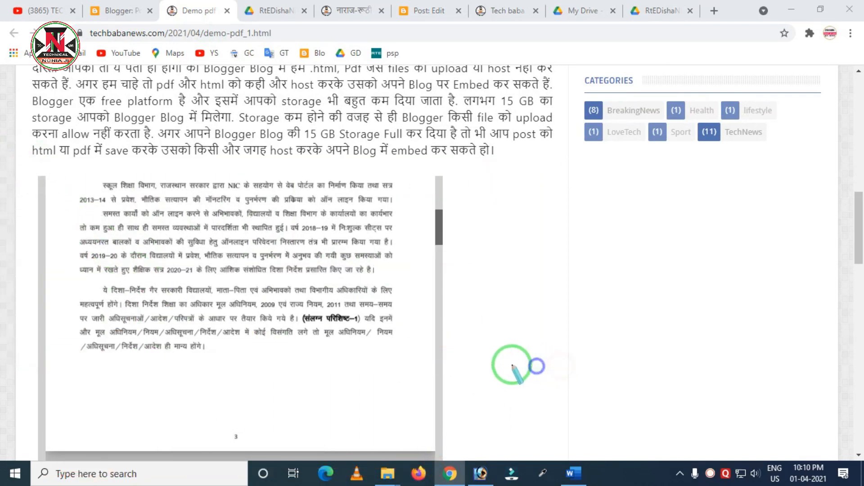
{"action": "scroll", "coordinate": [450, 332], "scroll_direction": "down", "scroll_amount": 7}
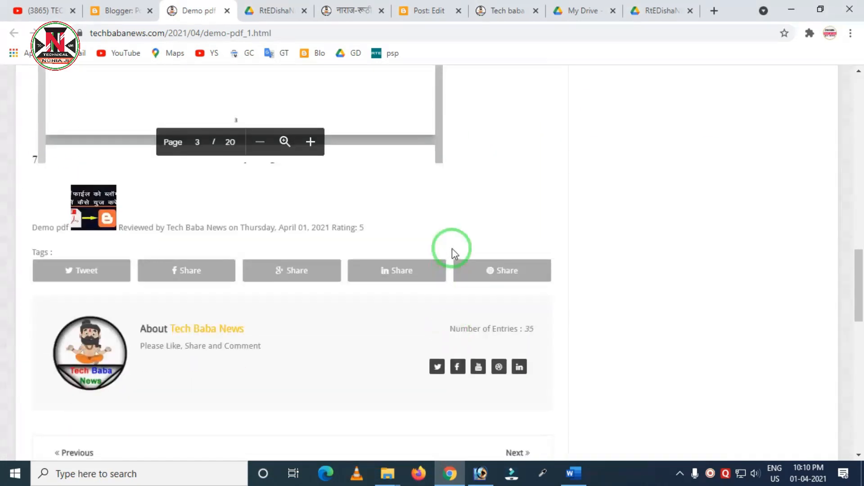
{"action": "scroll", "coordinate": [436, 238], "scroll_direction": "up", "scroll_amount": 4}
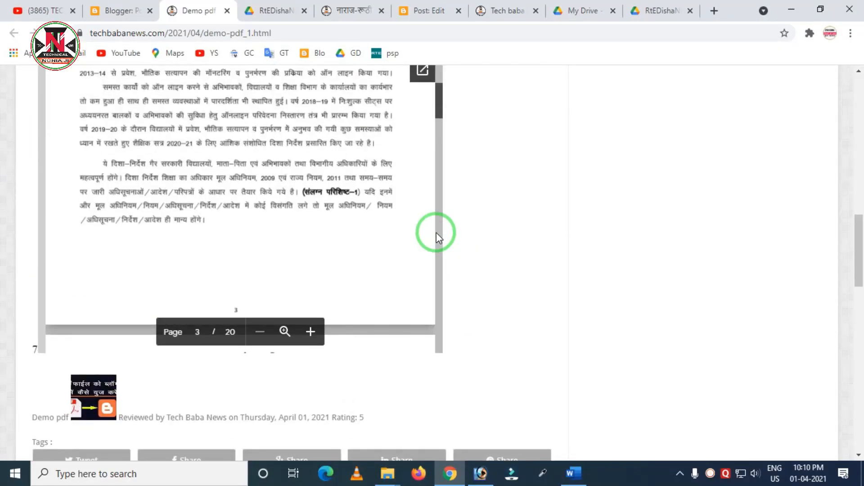
{"action": "scroll", "coordinate": [436, 233], "scroll_direction": "up", "scroll_amount": 2}
{"action": "scroll", "coordinate": [472, 233], "scroll_direction": "up", "scroll_amount": 3}
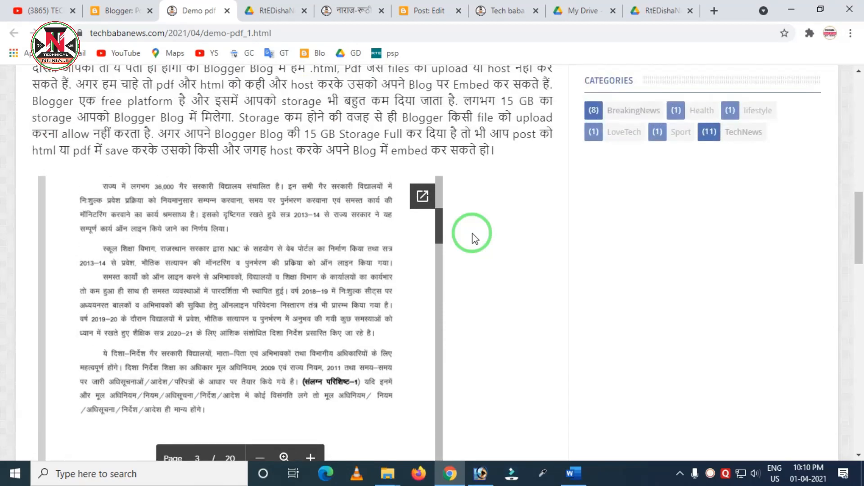
Reopen the Demo pdf post for editing in HTML view at the iframe code at the end.
{"action": "left_click", "coordinate": [139, 20]}
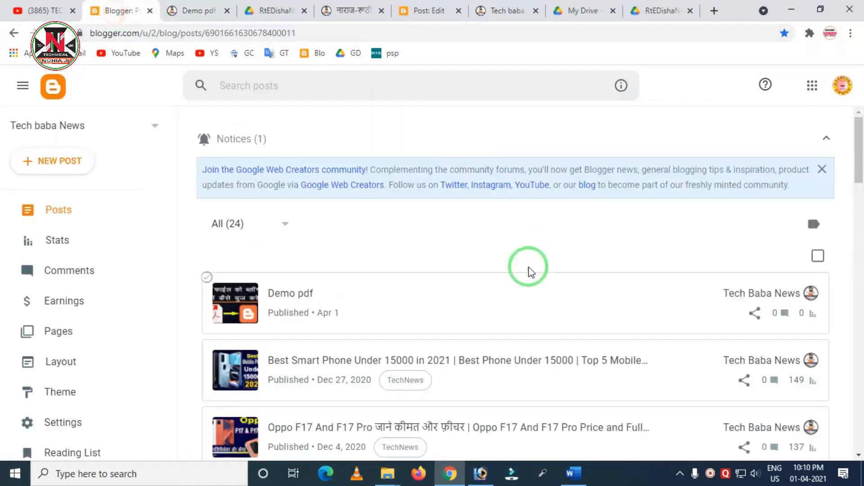
{"action": "left_click", "coordinate": [286, 293]}
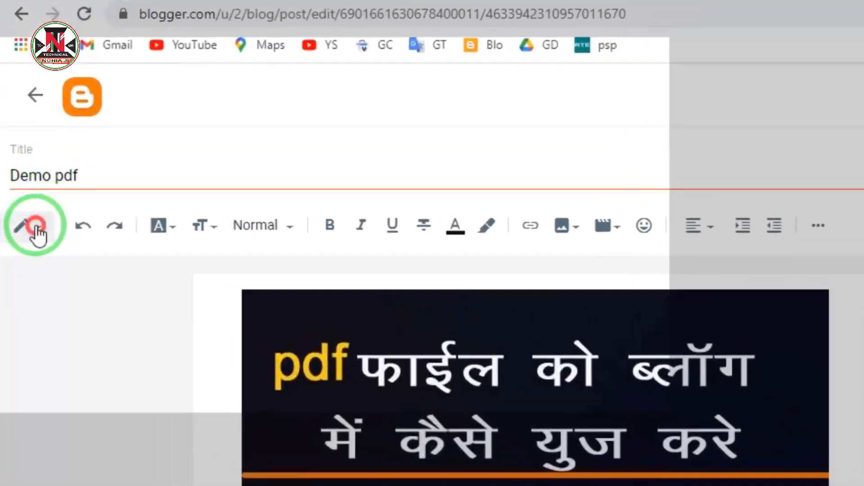
{"action": "left_click", "coordinate": [18, 171]}
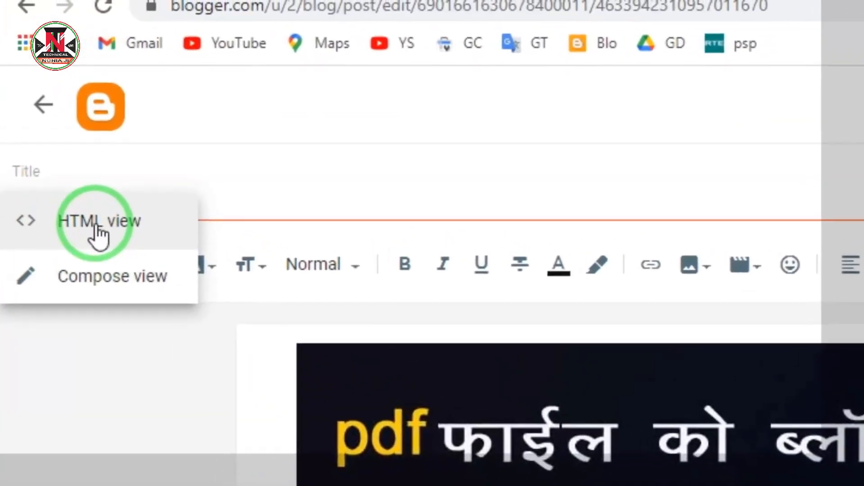
{"action": "left_click", "coordinate": [85, 190]}
{"action": "scroll", "coordinate": [636, 421], "scroll_direction": "down", "scroll_amount": 15}
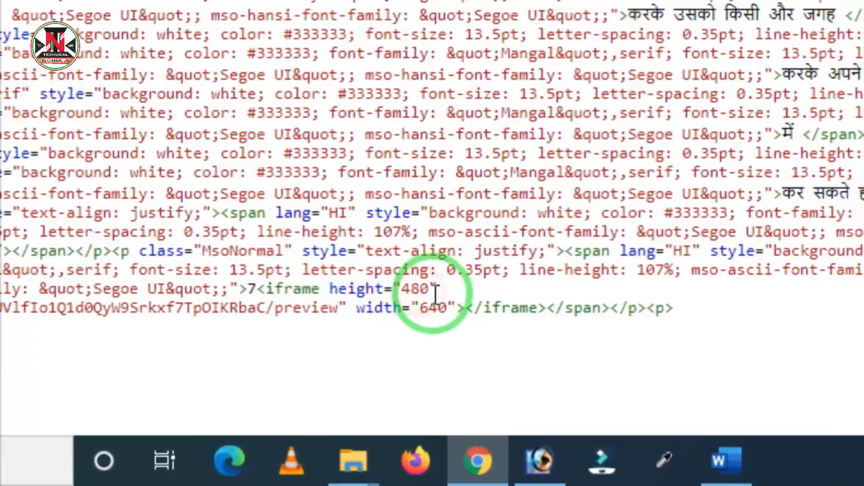
Set the PDF iframe's height to 600 and width to 700, and update the published post.
{"action": "double_click", "coordinate": [412, 289]}
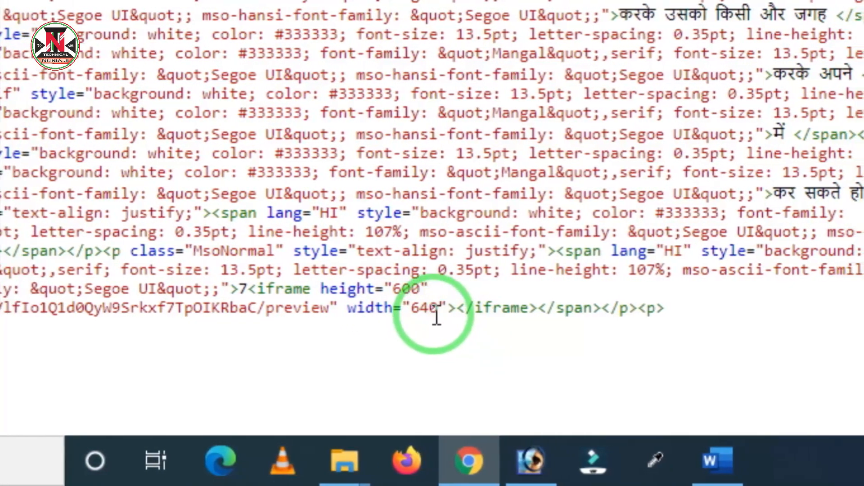
{"action": "double_click", "coordinate": [454, 309]}
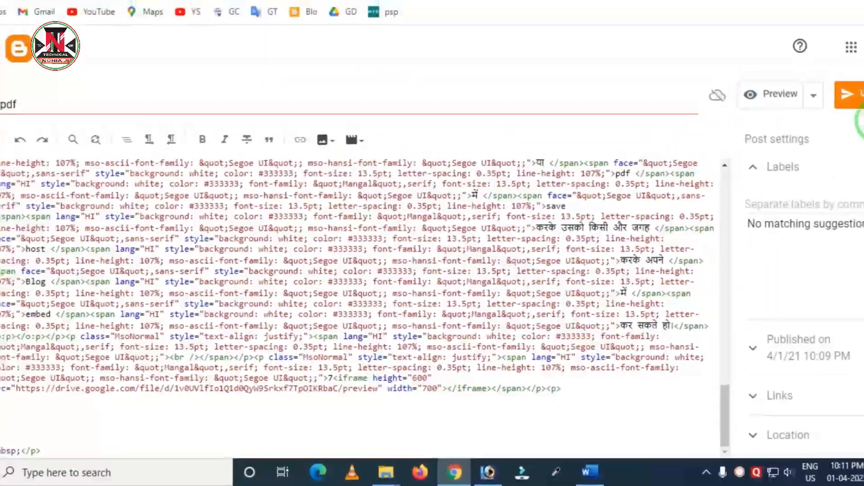
{"action": "left_click", "coordinate": [856, 97]}
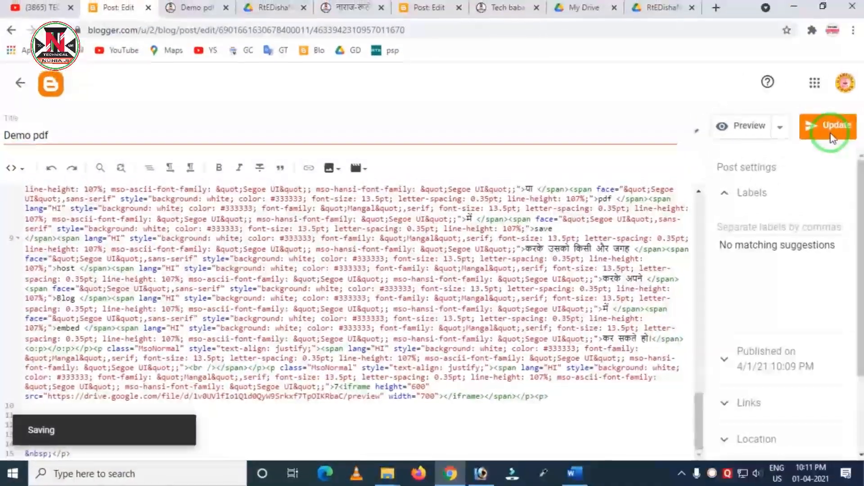
Reload the published Demo pdf post and check the size of the embedded PDF frame.
{"action": "left_click", "coordinate": [192, 7]}
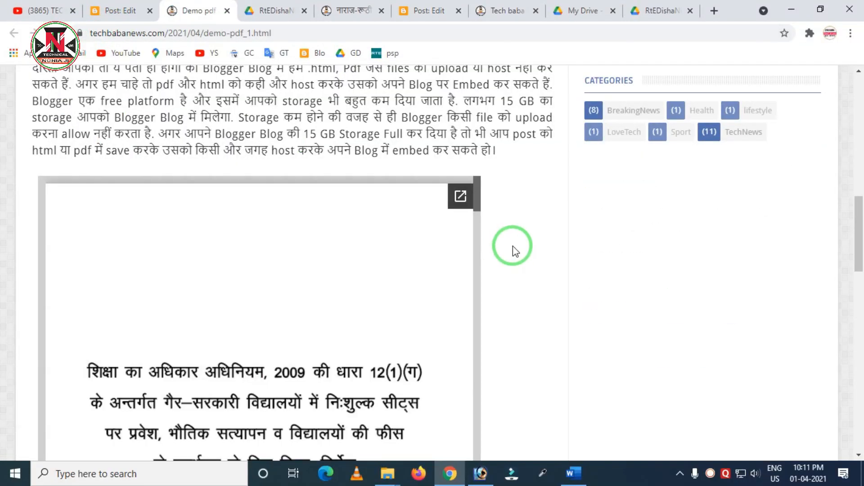
{"action": "key", "text": "ctrl+2"}
{"action": "mouse_move", "coordinate": [18, 162]}
{"action": "left_mouse_down"}
{"action": "mouse_move", "coordinate": [270, 251]}
{"action": "mouse_move", "coordinate": [505, 284]}
{"action": "mouse_move", "coordinate": [550, 276]}
{"action": "mouse_move", "coordinate": [527, 276]}
{"action": "left_mouse_up"}
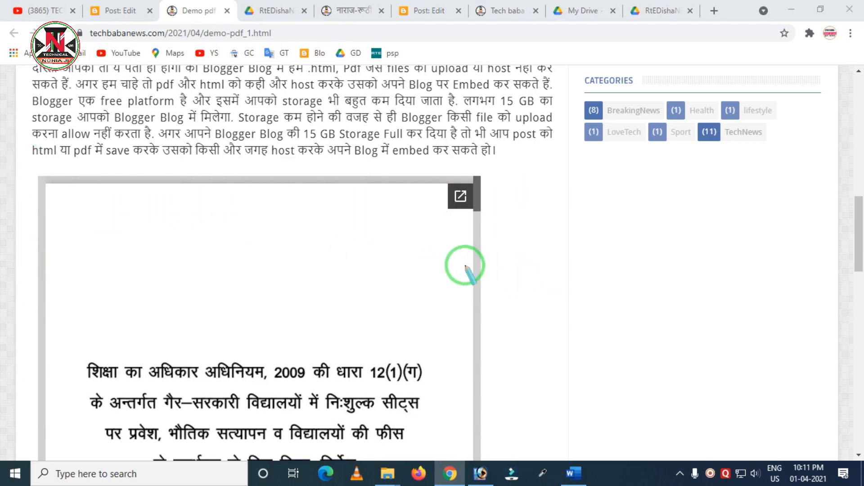
{"action": "key", "text": "Escape"}
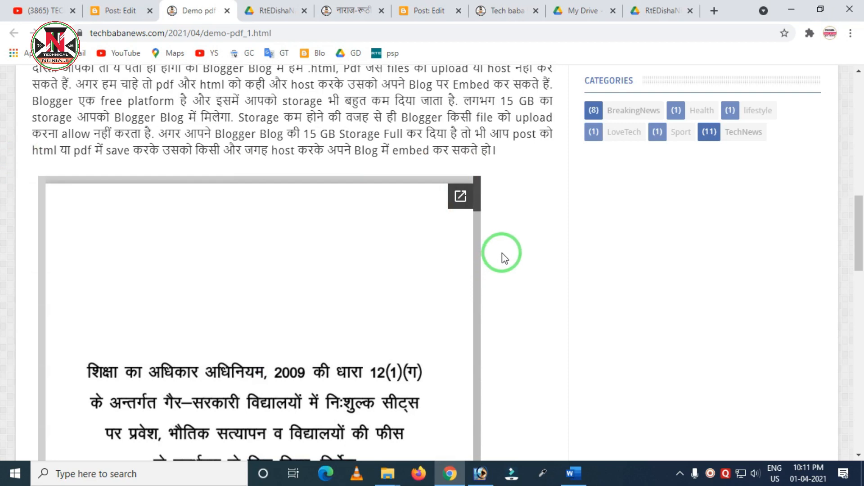
Return to the posts list and open the "Best Smart Phone Under 15000 in 2021" post for editing in compose view.
{"action": "left_click", "coordinate": [116, 11]}
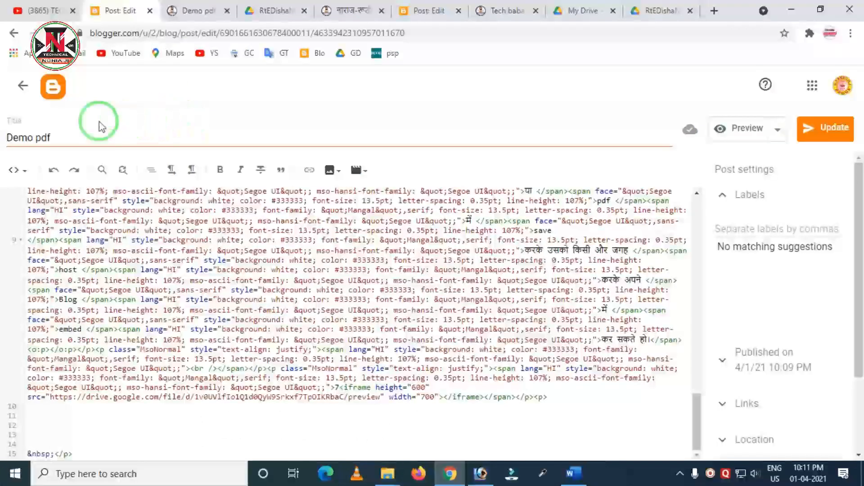
{"action": "left_click", "coordinate": [28, 86]}
{"action": "scroll", "coordinate": [293, 236], "scroll_direction": "down", "scroll_amount": 4}
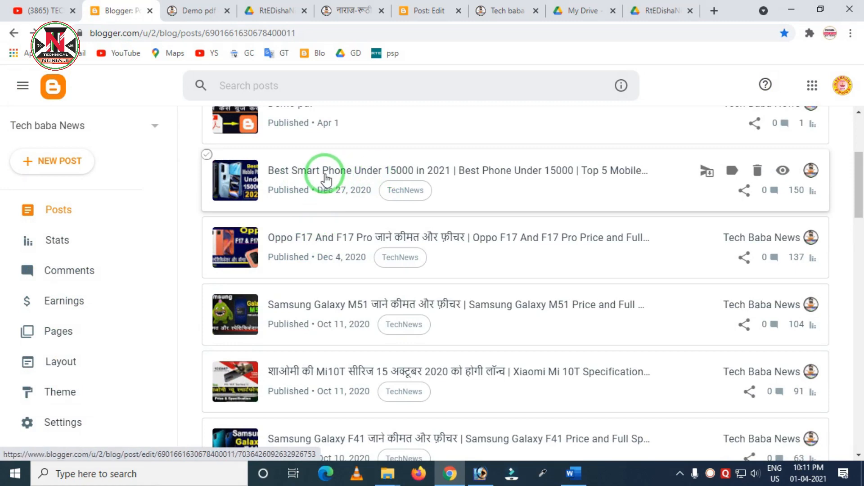
{"action": "left_click", "coordinate": [326, 179]}
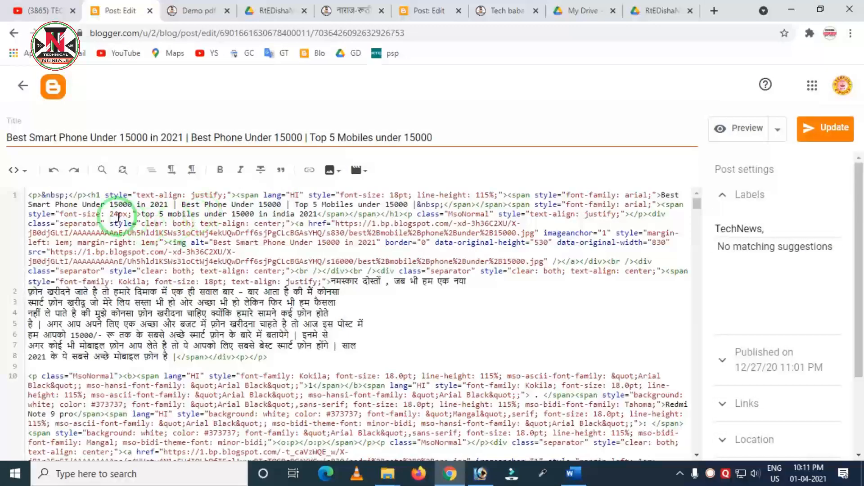
{"action": "left_click", "coordinate": [30, 172]}
{"action": "left_click", "coordinate": [32, 205]}
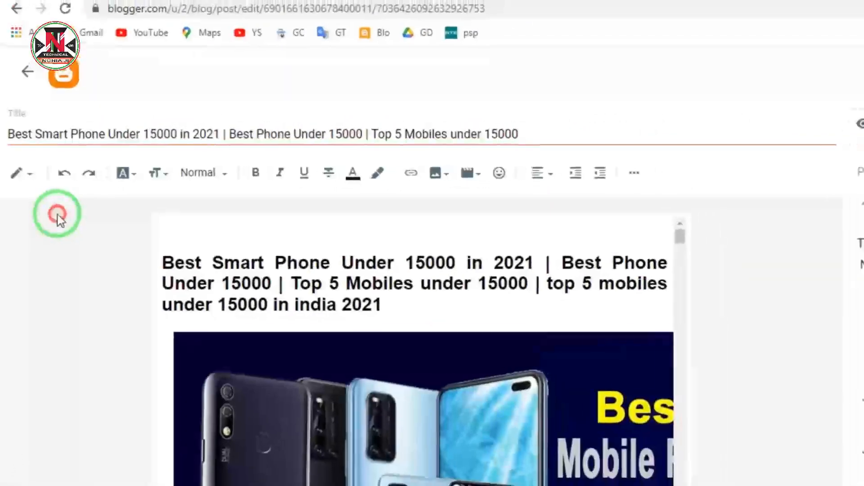
Place the text cursor at the end of the "Redmi Note 9 pro : SPECIFICATION" heading in the post body.
{"action": "left_click", "coordinate": [347, 297]}
{"action": "scroll", "coordinate": [347, 296], "scroll_direction": "down", "scroll_amount": 8}
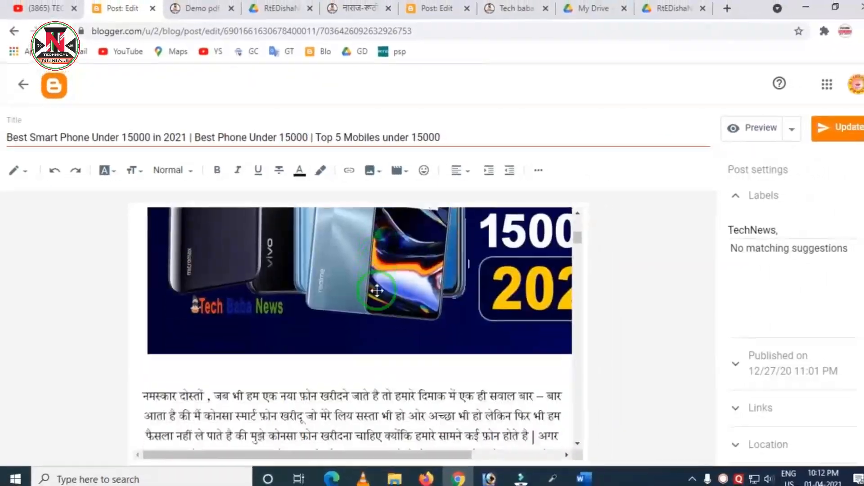
{"action": "scroll", "coordinate": [373, 288], "scroll_direction": "up", "scroll_amount": 2}
{"action": "scroll", "coordinate": [367, 289], "scroll_direction": "down", "scroll_amount": 4}
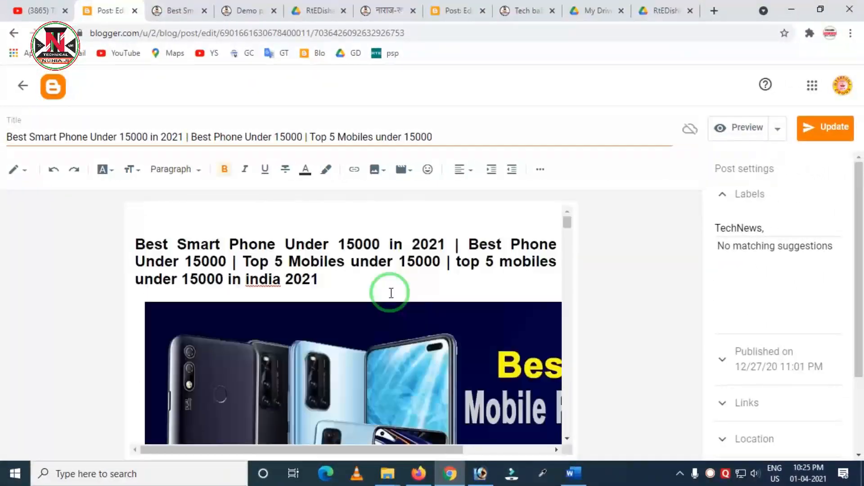
{"action": "scroll", "coordinate": [391, 293], "scroll_direction": "down", "scroll_amount": 10}
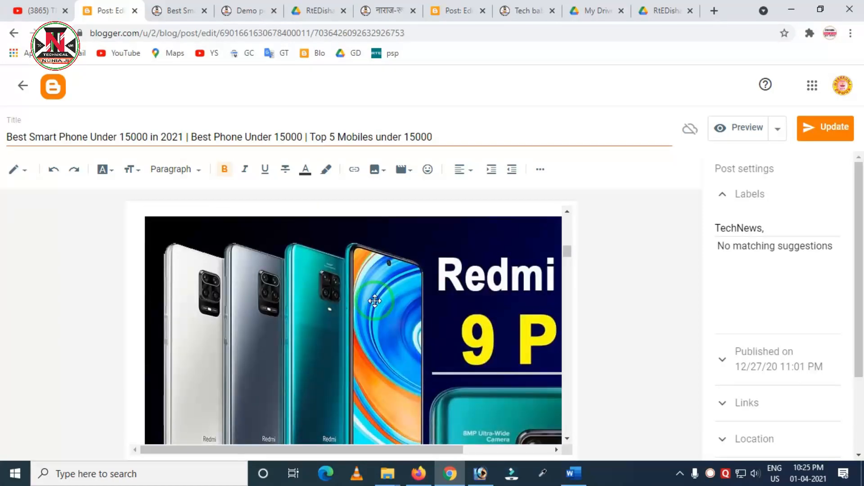
{"action": "scroll", "coordinate": [372, 300], "scroll_direction": "down", "scroll_amount": 3}
{"action": "scroll", "coordinate": [372, 301], "scroll_direction": "down", "scroll_amount": 4}
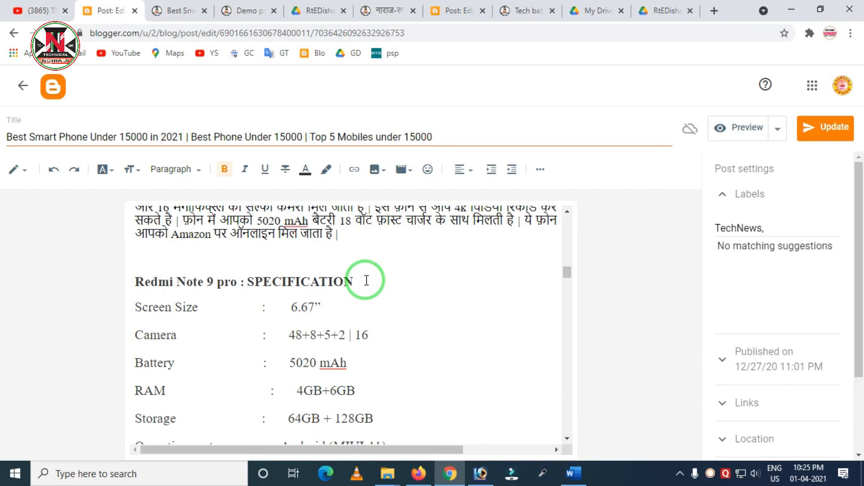
{"action": "key", "text": "ctrl+alt+d"}
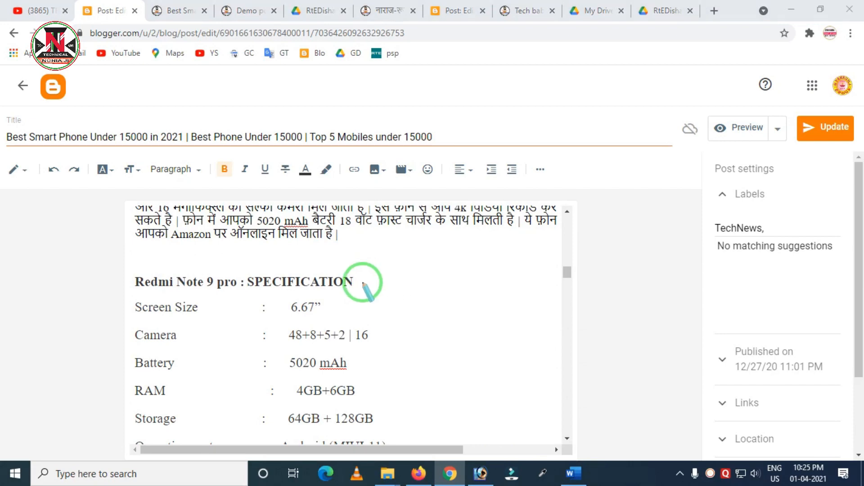
{"action": "mouse_move", "coordinate": [147, 256]}
{"action": "left_mouse_down"}
{"action": "mouse_move", "coordinate": [190, 300]}
{"action": "mouse_move", "coordinate": [372, 303]}
{"action": "left_mouse_up"}
{"action": "right_click", "coordinate": [368, 295]}
{"action": "left_click", "coordinate": [361, 283]}
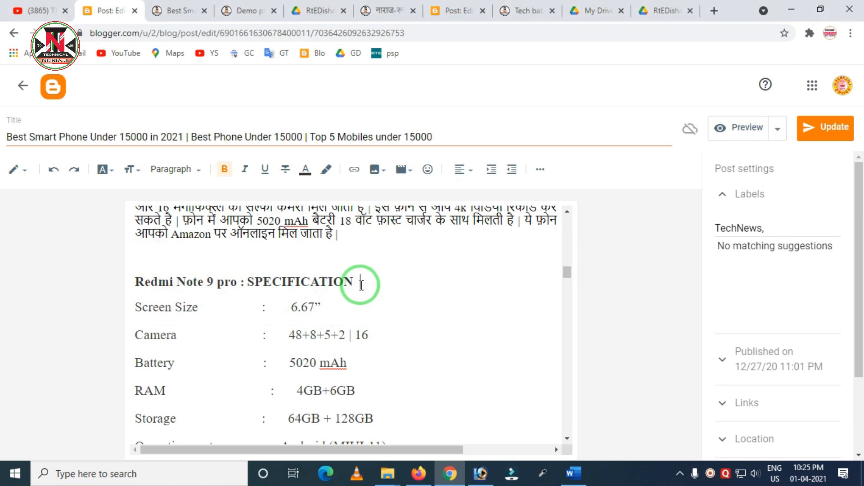
Add a placeholder line 555555 directly below the "Redmi Note 9 pro : SPECIFICATION" heading and switch the post to HTML view.
{"action": "key", "text": "Return"}
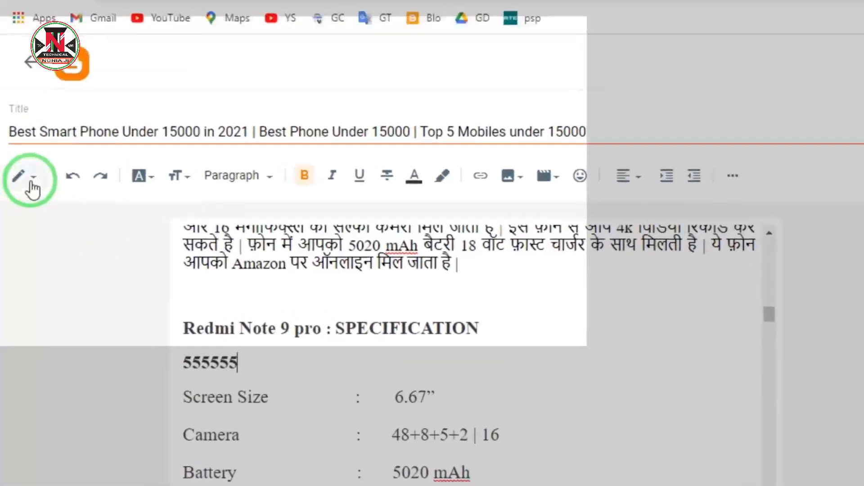
{"action": "left_click", "coordinate": [14, 170]}
{"action": "left_click", "coordinate": [76, 202]}
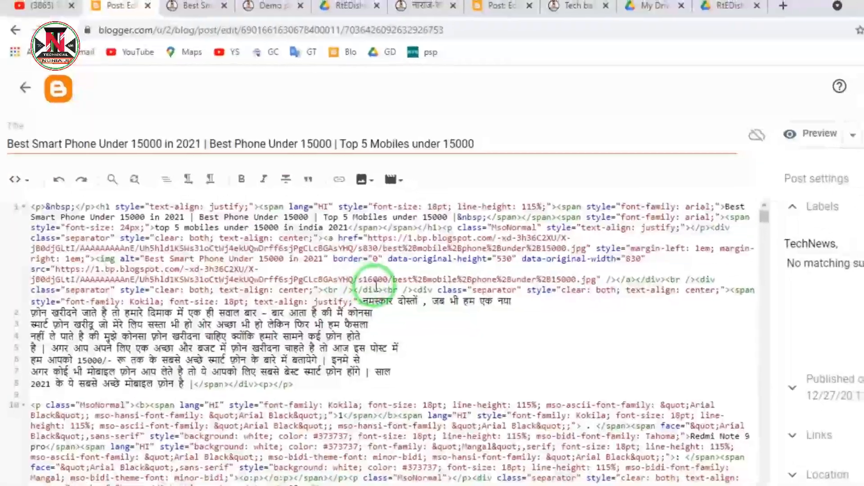
Replace the 555555 placeholder in the post's HTML with the iframe embed code copied from the RtEDishaNirdesh2020.pdf file in Google Drive.
{"action": "scroll", "coordinate": [432, 323], "scroll_direction": "down", "scroll_amount": 5}
{"action": "scroll", "coordinate": [354, 273], "scroll_direction": "down", "scroll_amount": 2}
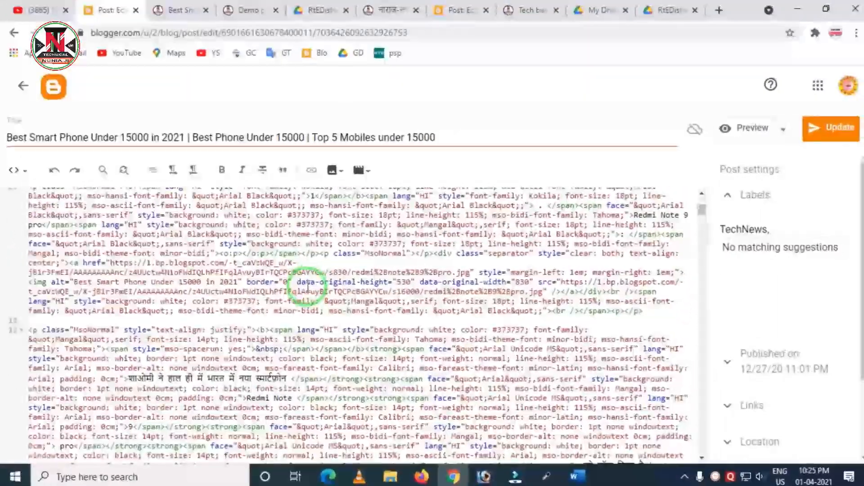
{"action": "scroll", "coordinate": [307, 286], "scroll_direction": "down", "scroll_amount": 5}
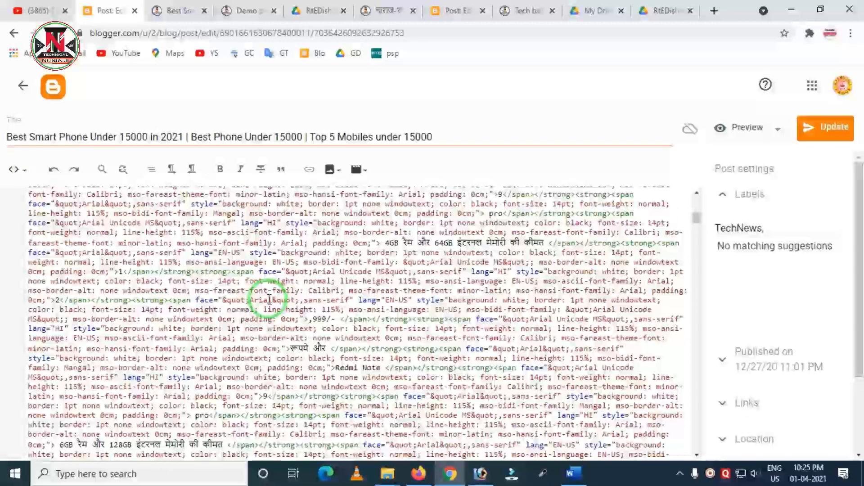
{"action": "scroll", "coordinate": [263, 299], "scroll_direction": "down", "scroll_amount": 3}
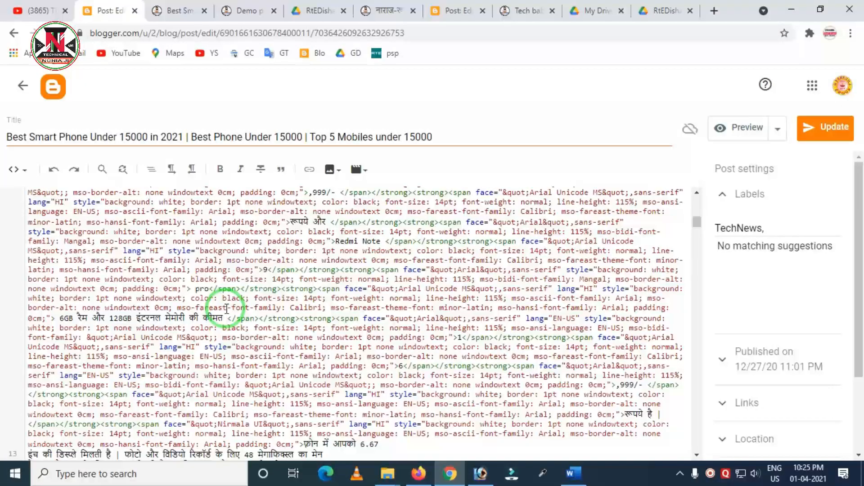
{"action": "scroll", "coordinate": [227, 308], "scroll_direction": "down", "scroll_amount": 5}
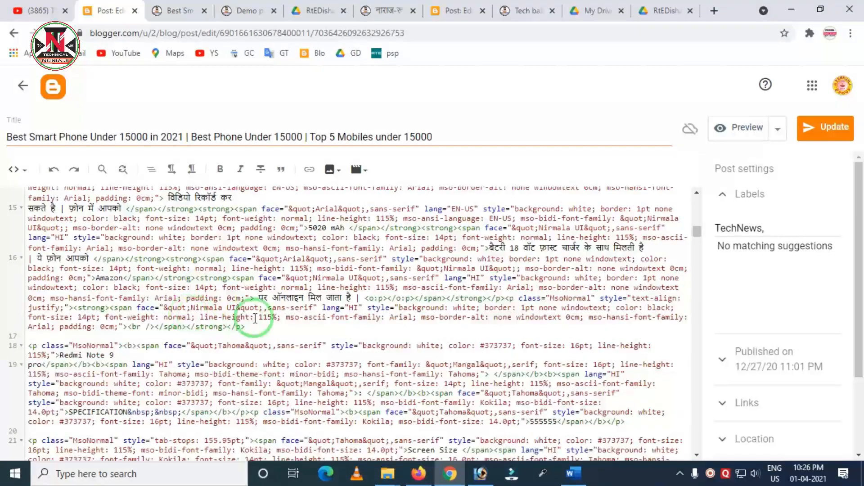
{"action": "scroll", "coordinate": [473, 356], "scroll_direction": "down", "scroll_amount": 3}
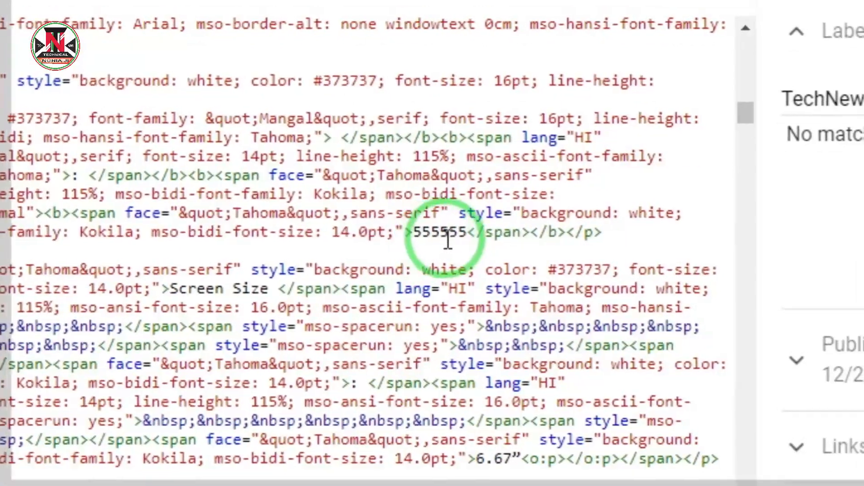
{"action": "left_click_drag", "start_coordinate": [468, 235], "coordinate": [380, 243]}
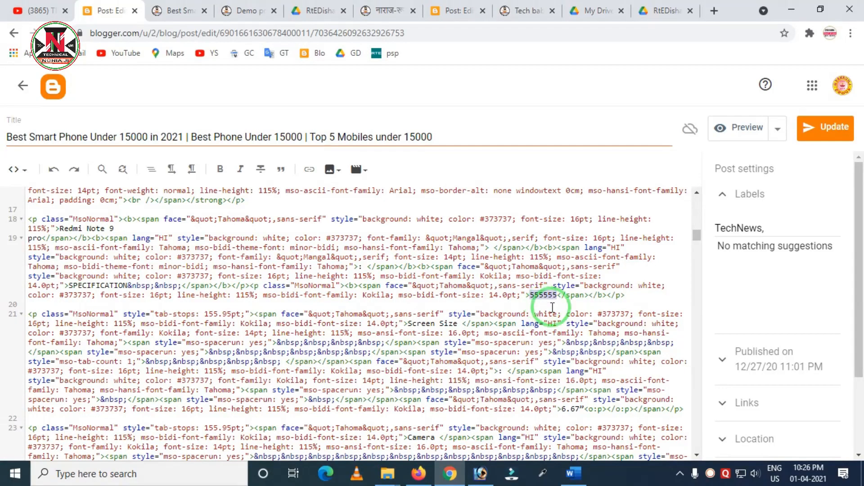
{"action": "left_click", "coordinate": [661, 10]}
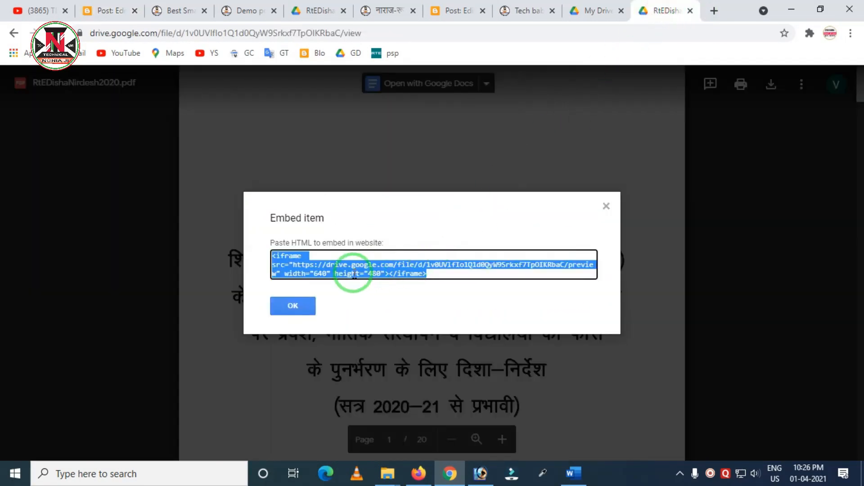
{"action": "left_click_drag", "start_coordinate": [434, 277], "coordinate": [374, 276]}
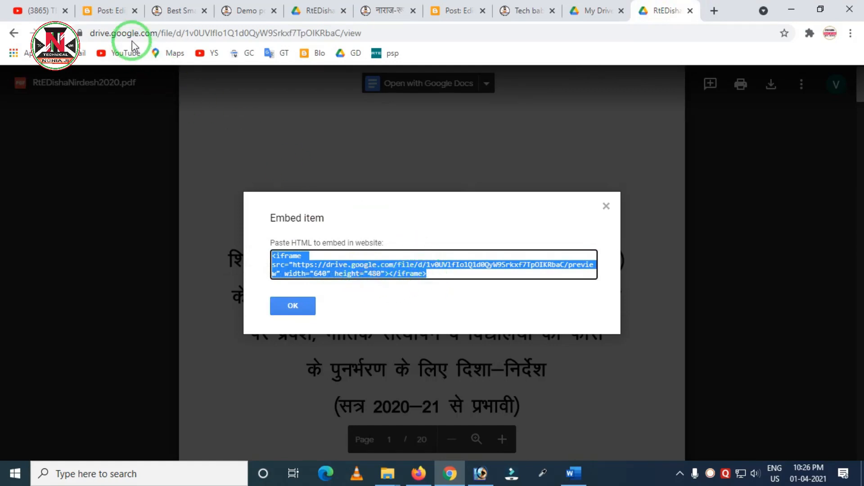
{"action": "left_click_drag", "start_coordinate": [131, 42], "coordinate": [556, 302]}
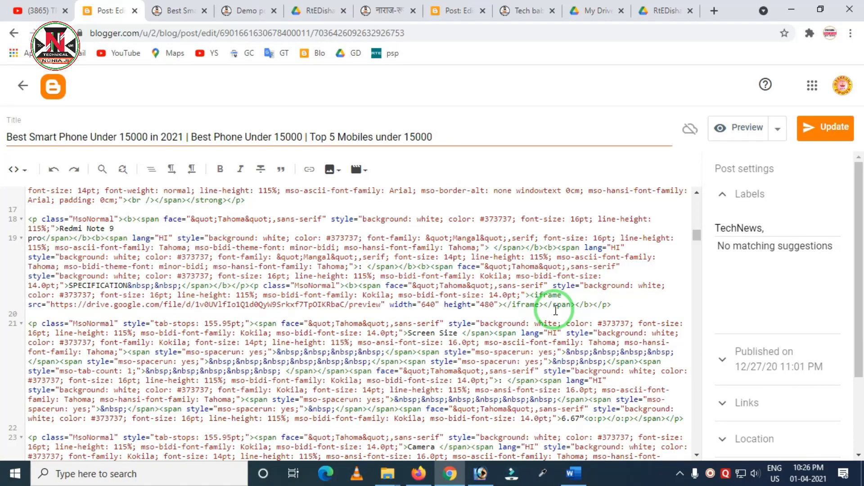
Return the post to compose view, check the embedded frame below the Redmi Note 9 pro specification heading, and update the post.
{"action": "left_click", "coordinate": [18, 169]}
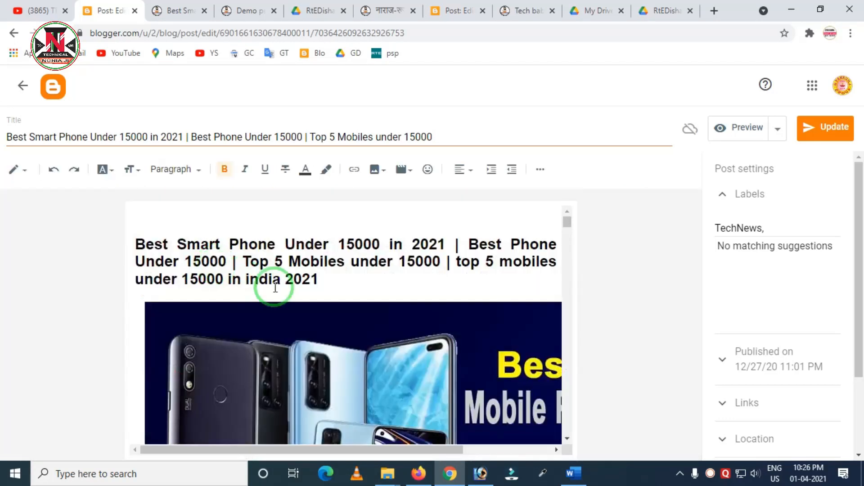
{"action": "scroll", "coordinate": [333, 310], "scroll_direction": "down", "scroll_amount": 14}
{"action": "scroll", "coordinate": [335, 312], "scroll_direction": "down", "scroll_amount": 6}
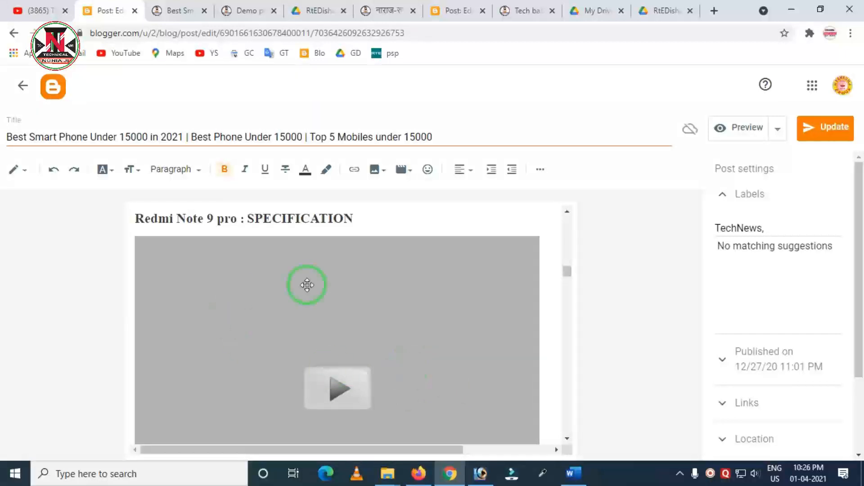
{"action": "left_click", "coordinate": [830, 138]}
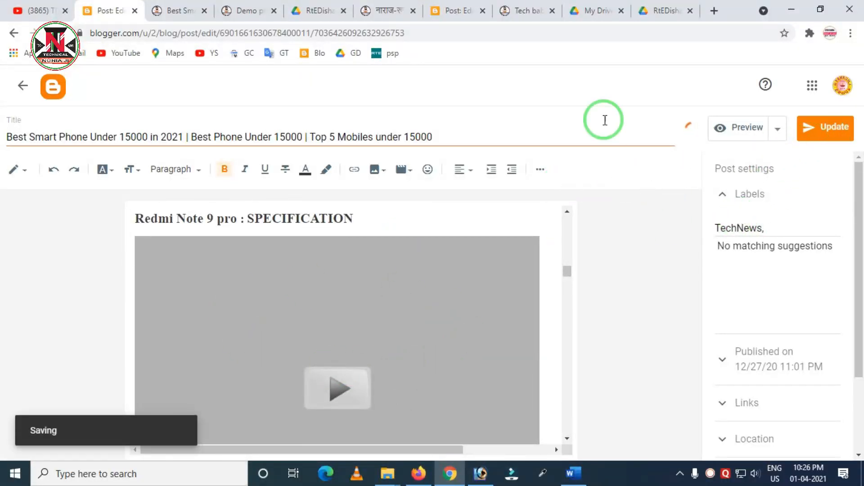
Reload the published "Best Smart Phone Under 15000 in 2021" post and find the PDF frame in its Redmi Note 9 pro section.
{"action": "left_click", "coordinate": [182, 11]}
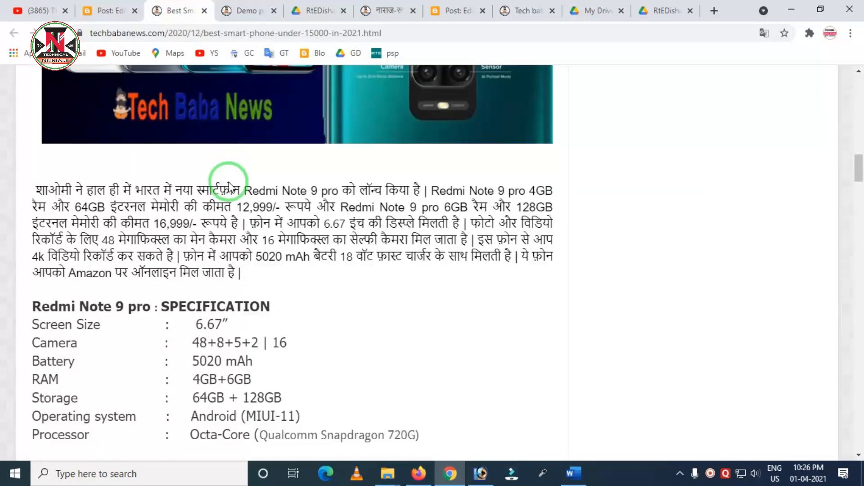
{"action": "scroll", "coordinate": [343, 353], "scroll_direction": "up", "scroll_amount": 1}
{"action": "scroll", "coordinate": [316, 369], "scroll_direction": "down", "scroll_amount": 4}
{"action": "scroll", "coordinate": [268, 341], "scroll_direction": "down", "scroll_amount": 10}
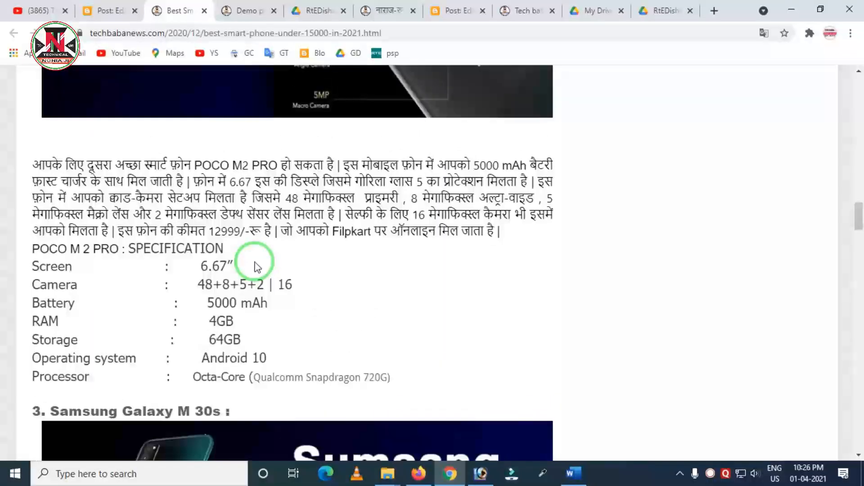
{"action": "key", "text": "ctrl+2"}
{"action": "left_click_drag", "start_coordinate": [36, 232], "coordinate": [289, 338]}
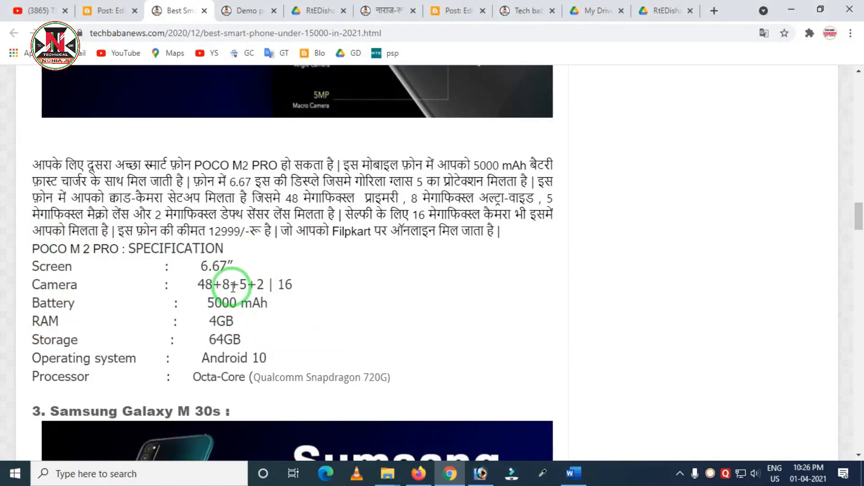
{"action": "scroll", "coordinate": [251, 318], "scroll_direction": "up", "scroll_amount": 4}
{"action": "scroll", "coordinate": [154, 97], "scroll_direction": "up", "scroll_amount": 7}
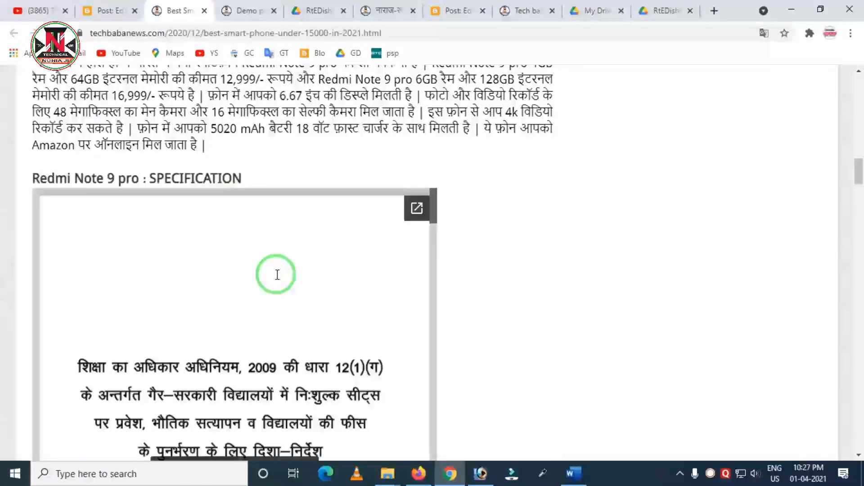
Scroll through the embedded PDF's pages and the surrounding content on the published post, and go back to the post editor.
{"action": "left_click_drag", "start_coordinate": [31, 193], "coordinate": [433, 387]}
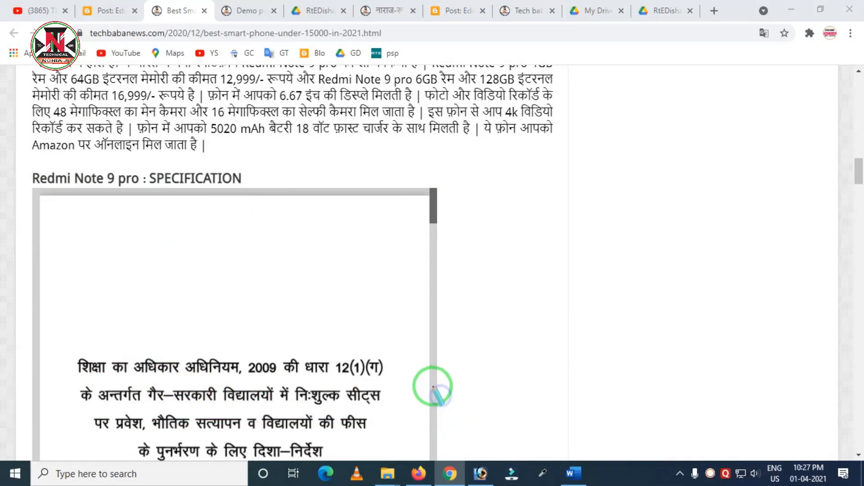
{"action": "scroll", "coordinate": [270, 315], "scroll_direction": "down", "scroll_amount": 5}
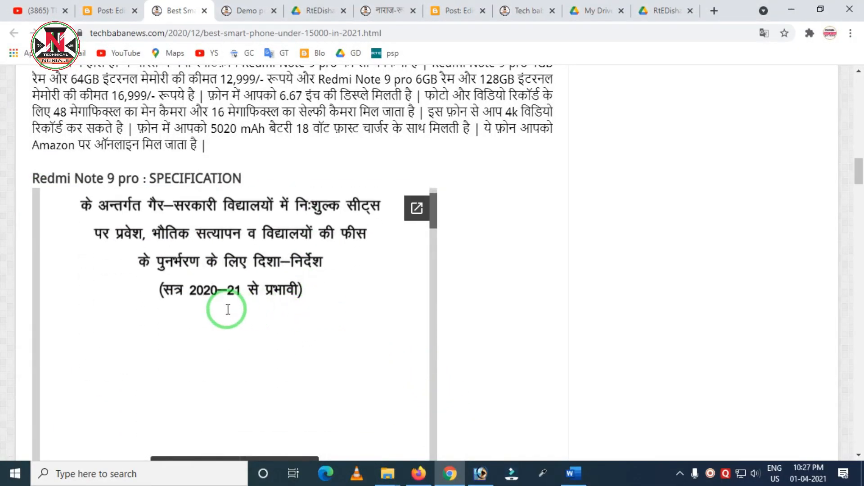
{"action": "scroll", "coordinate": [270, 318], "scroll_direction": "down", "scroll_amount": 3}
{"action": "scroll", "coordinate": [485, 309], "scroll_direction": "down", "scroll_amount": 4}
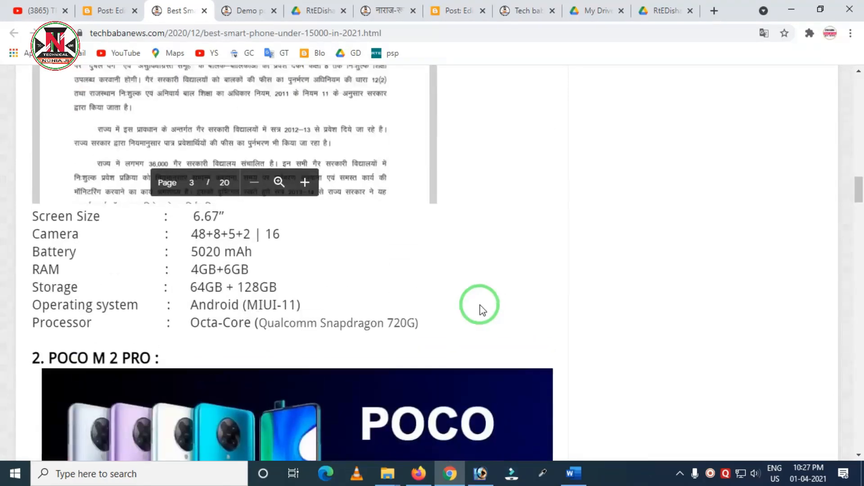
{"action": "scroll", "coordinate": [482, 310], "scroll_direction": "up", "scroll_amount": 2}
{"action": "scroll", "coordinate": [480, 310], "scroll_direction": "up", "scroll_amount": 8}
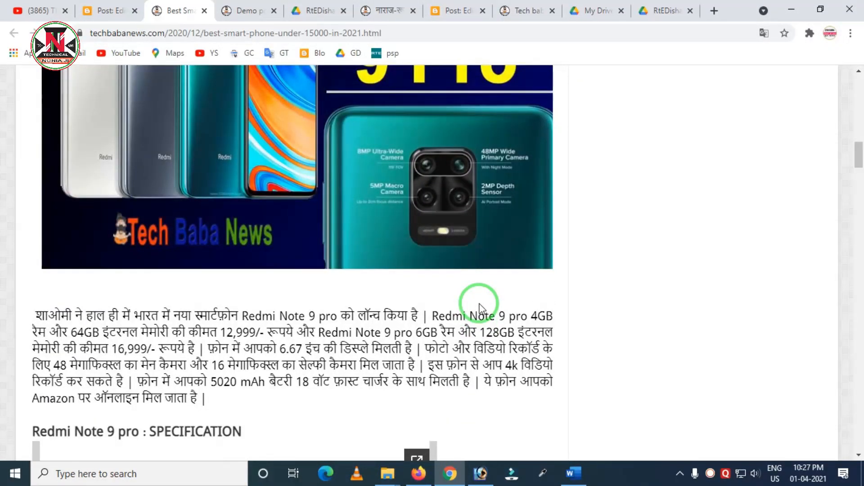
{"action": "left_click", "coordinate": [111, 15]}
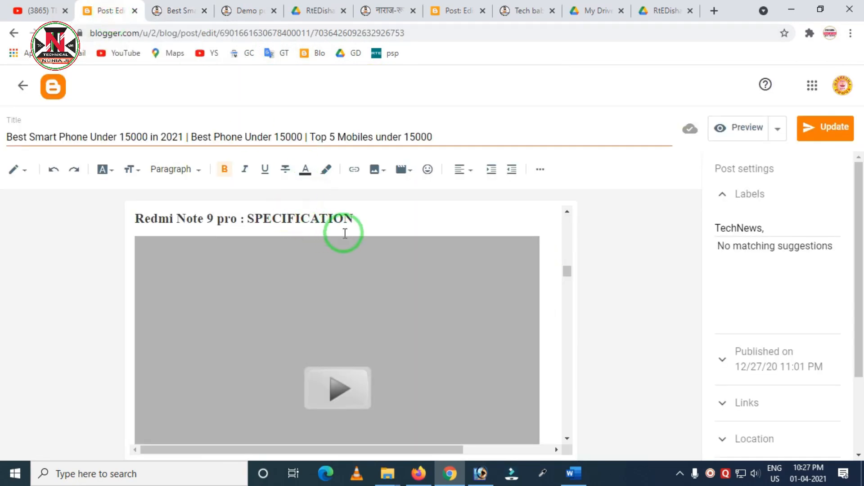